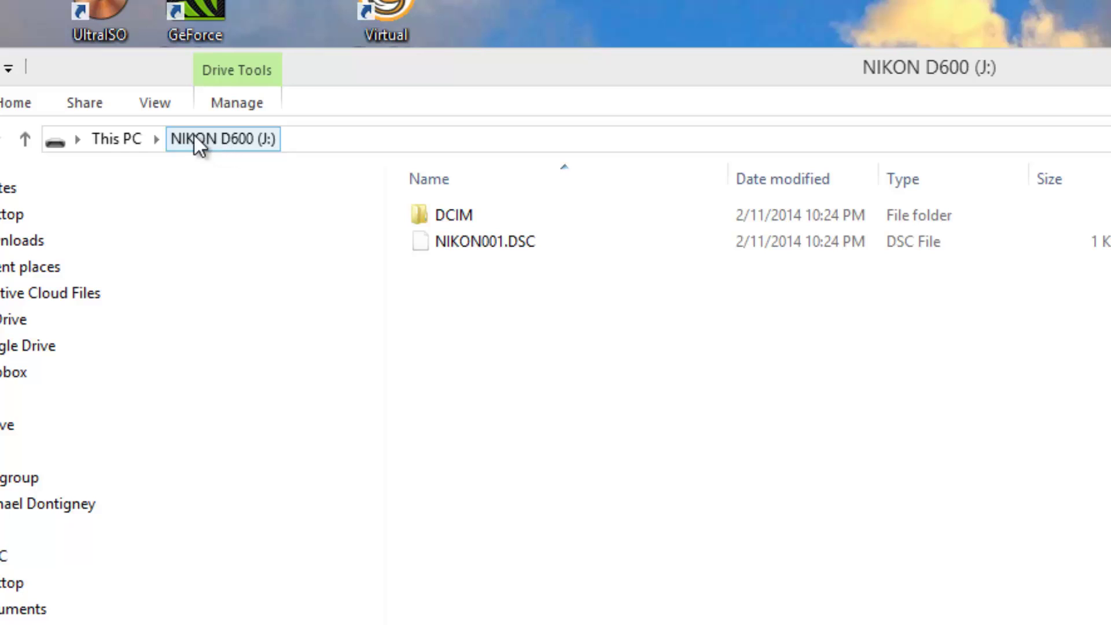
Open the DCIM > 105ND600 folder on the NIKON D600 (J:) card and look over its NEF files.
{"action": "left_click", "coordinate": [242, 139]}
{"action": "double_click", "coordinate": [431, 217]}
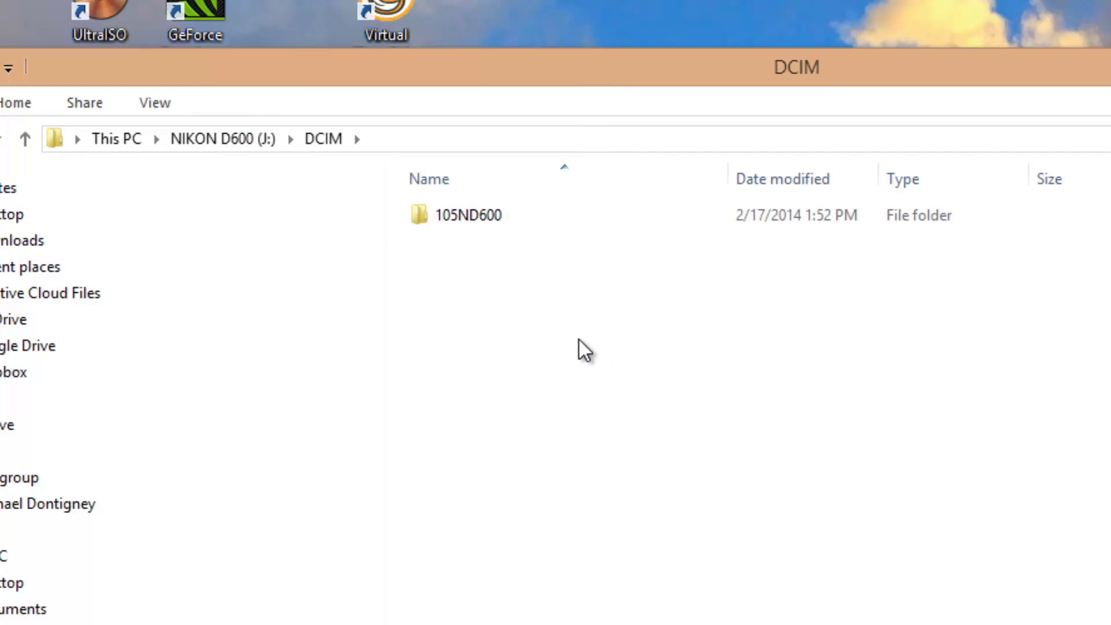
{"action": "double_click", "coordinate": [478, 223]}
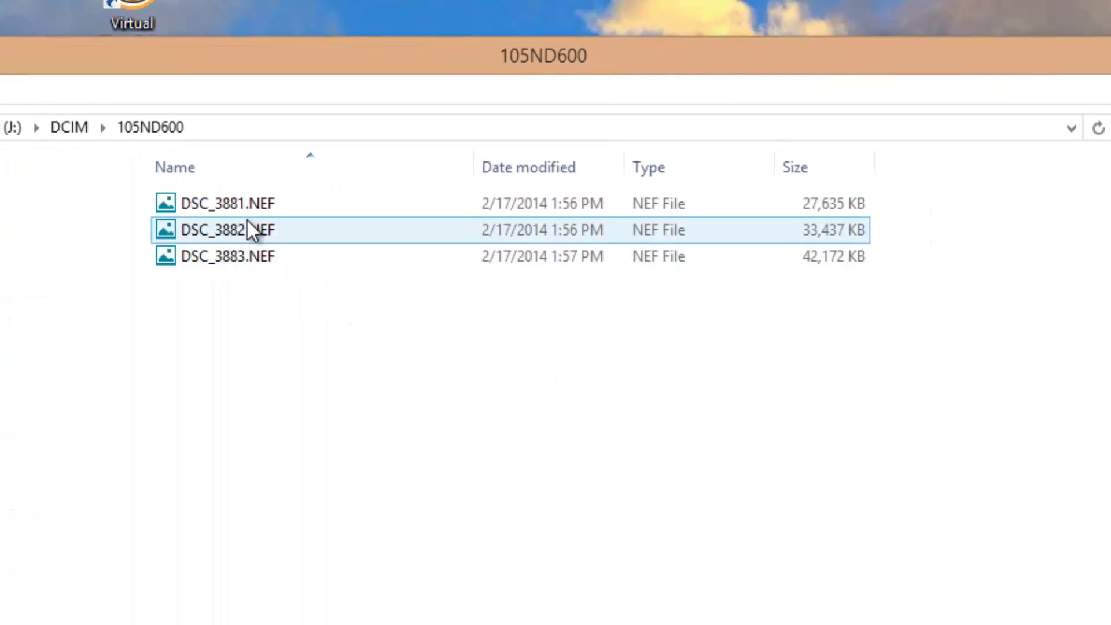
{"action": "left_click", "coordinate": [501, 222]}
{"action": "left_click", "coordinate": [241, 234]}
{"action": "left_click", "coordinate": [245, 264]}
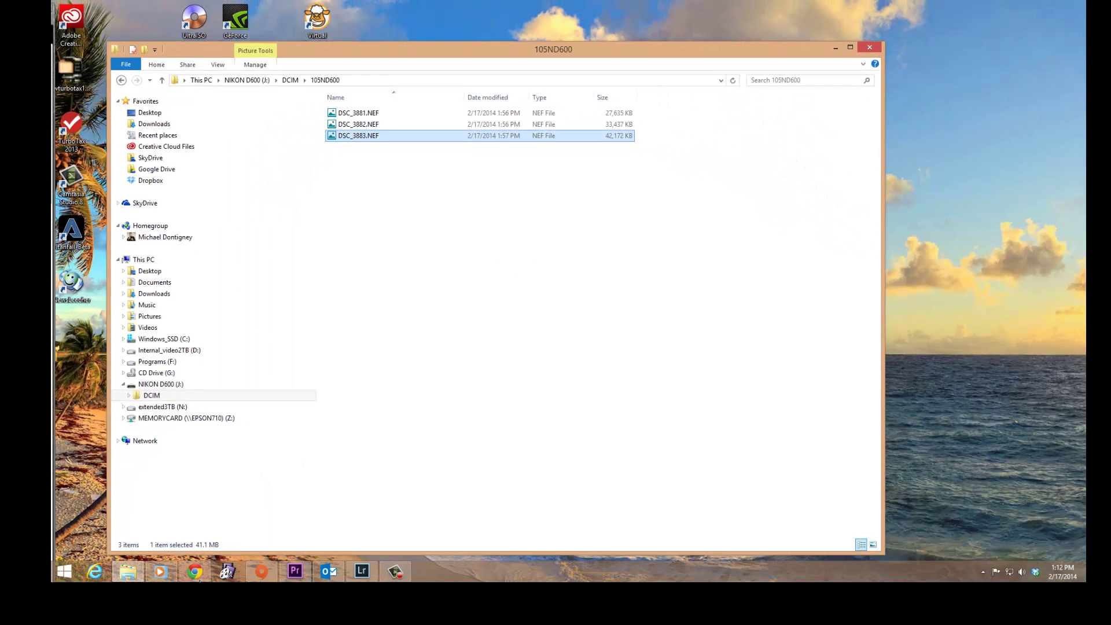
Switch to Lightroom and import the three NEF photos, DSC_3881 to DSC_3883, as copies from the NIKON D600 (J:) card.
{"action": "left_click", "coordinate": [358, 573]}
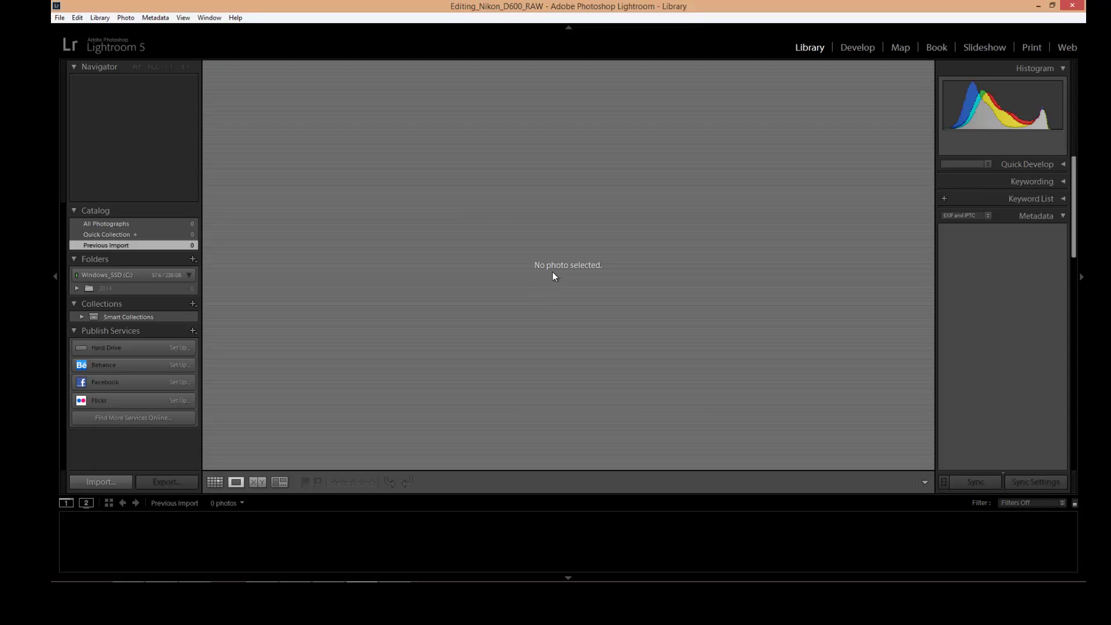
{"action": "left_click", "coordinate": [102, 481]}
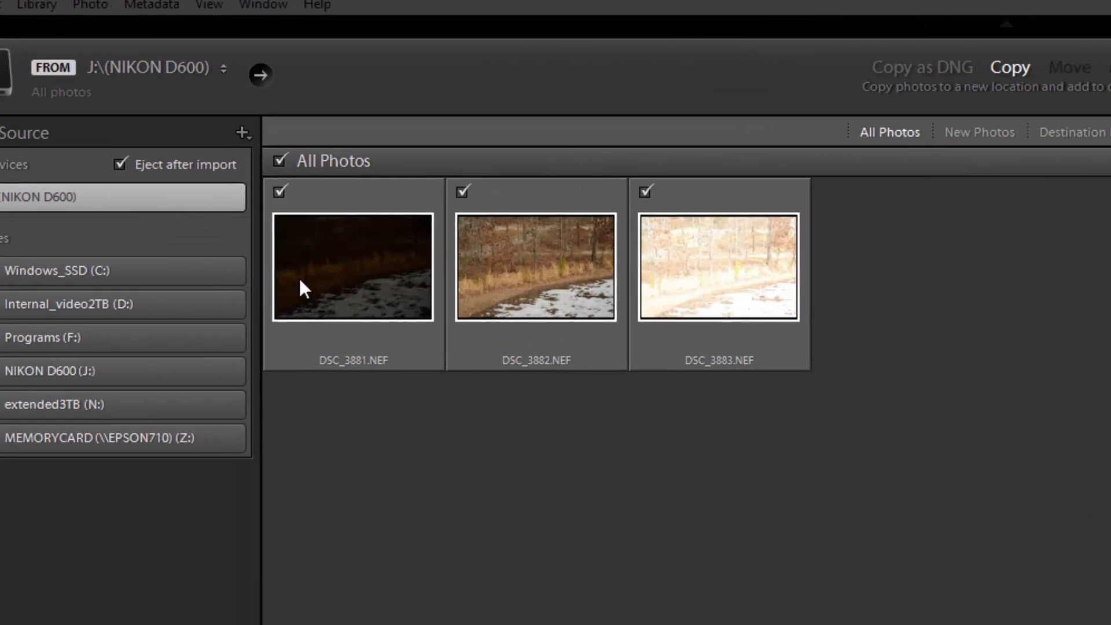
{"action": "mouse_move", "coordinate": [253, 150]}
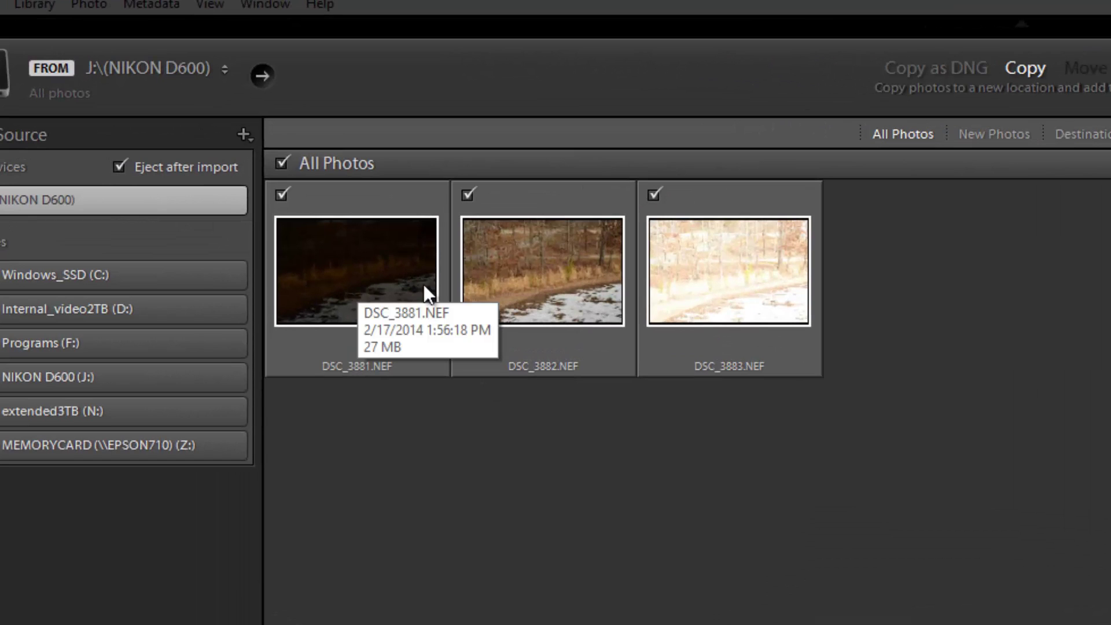
{"action": "mouse_move", "coordinate": [511, 287]}
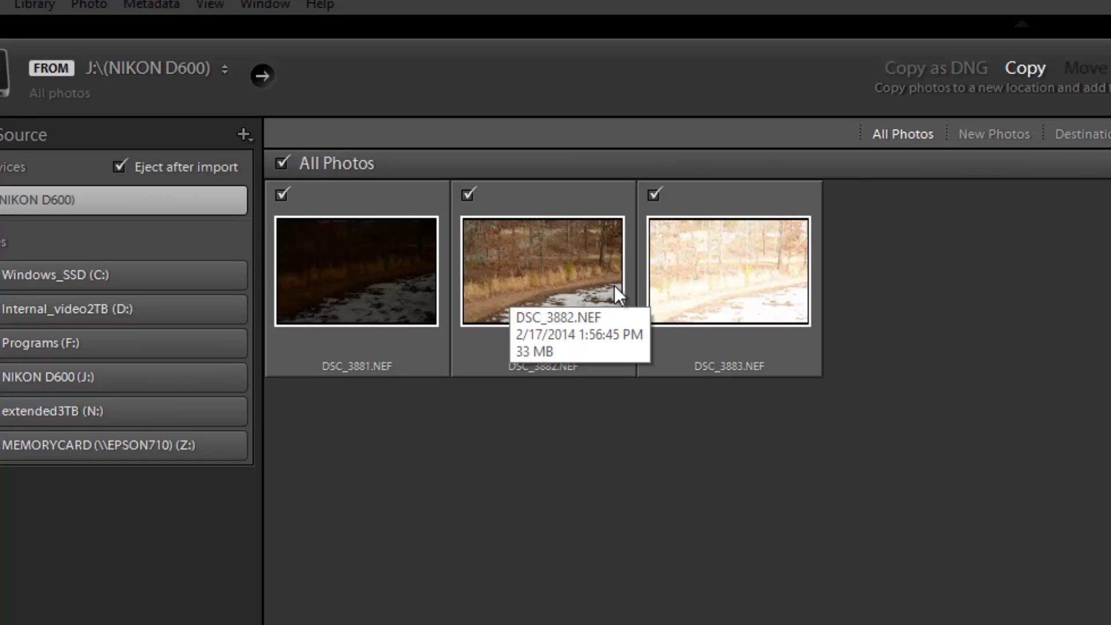
{"action": "mouse_move", "coordinate": [702, 296]}
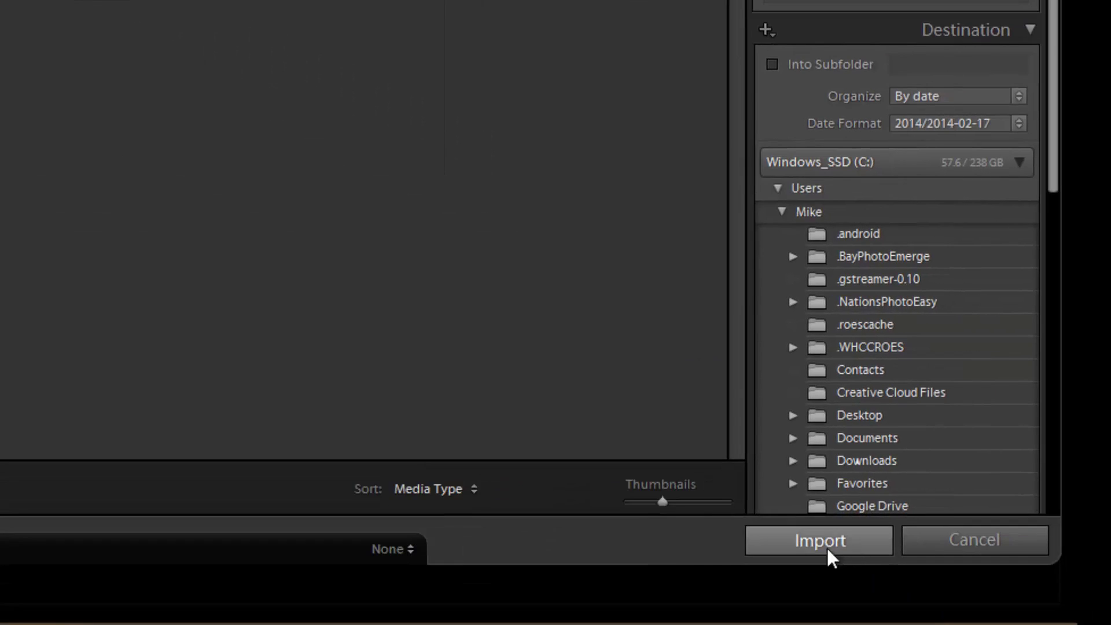
{"action": "left_click", "coordinate": [826, 546]}
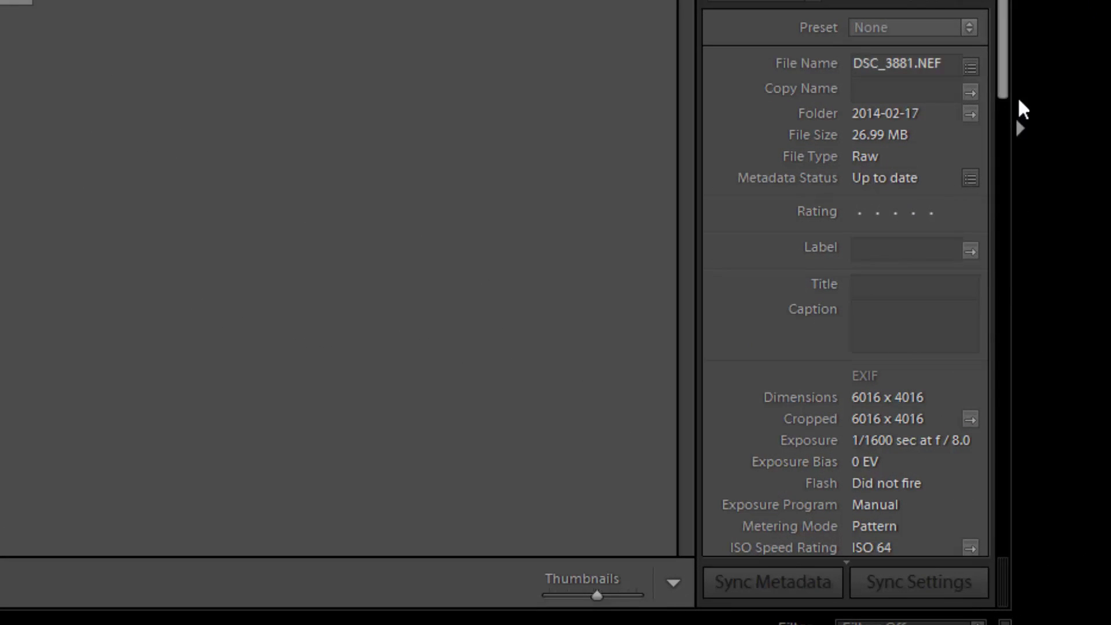
View DSC_3881, DSC_3882 and DSC_3883 one after another in Loupe view and review their exposure metadata.
{"action": "left_click_drag", "start_coordinate": [1003, 71], "coordinate": [1010, 112]}
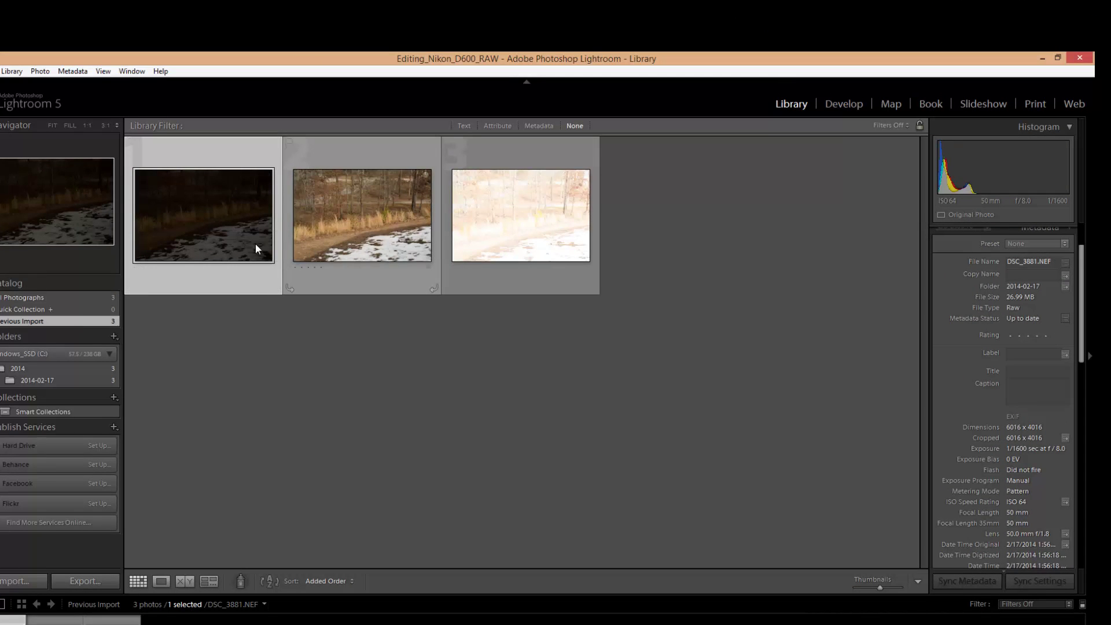
{"action": "double_click", "coordinate": [203, 234]}
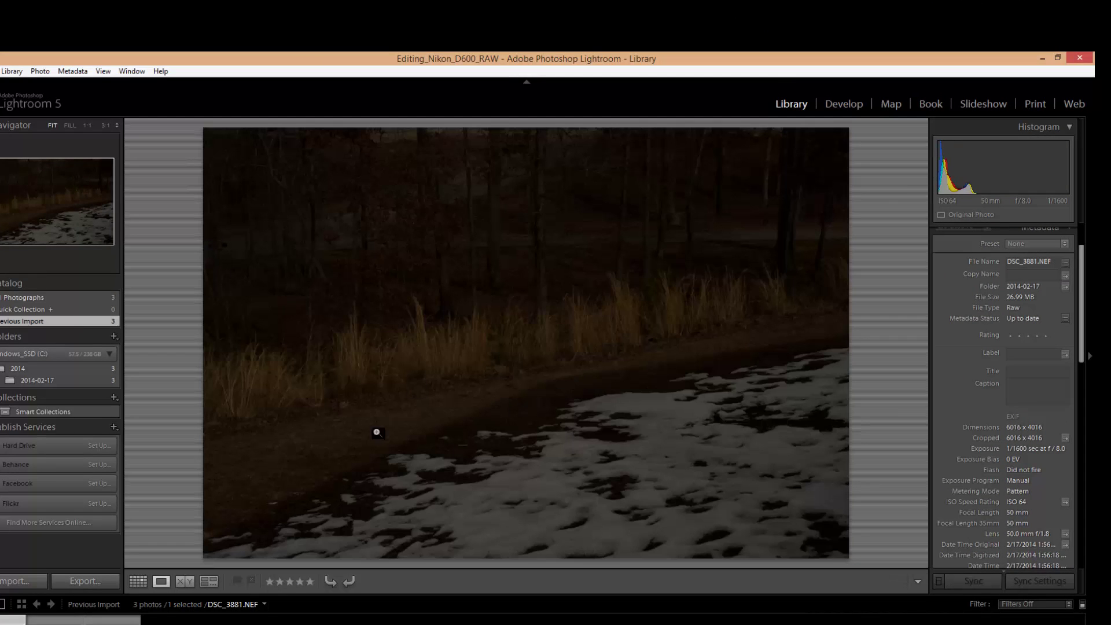
{"action": "key", "text": "Right"}
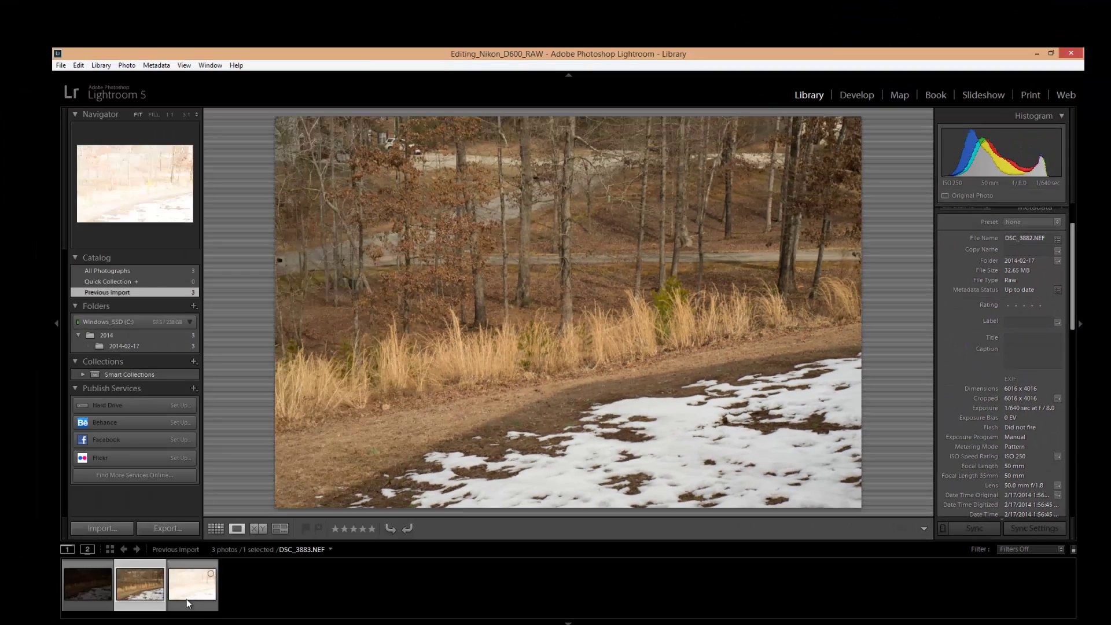
{"action": "left_click", "coordinate": [194, 588]}
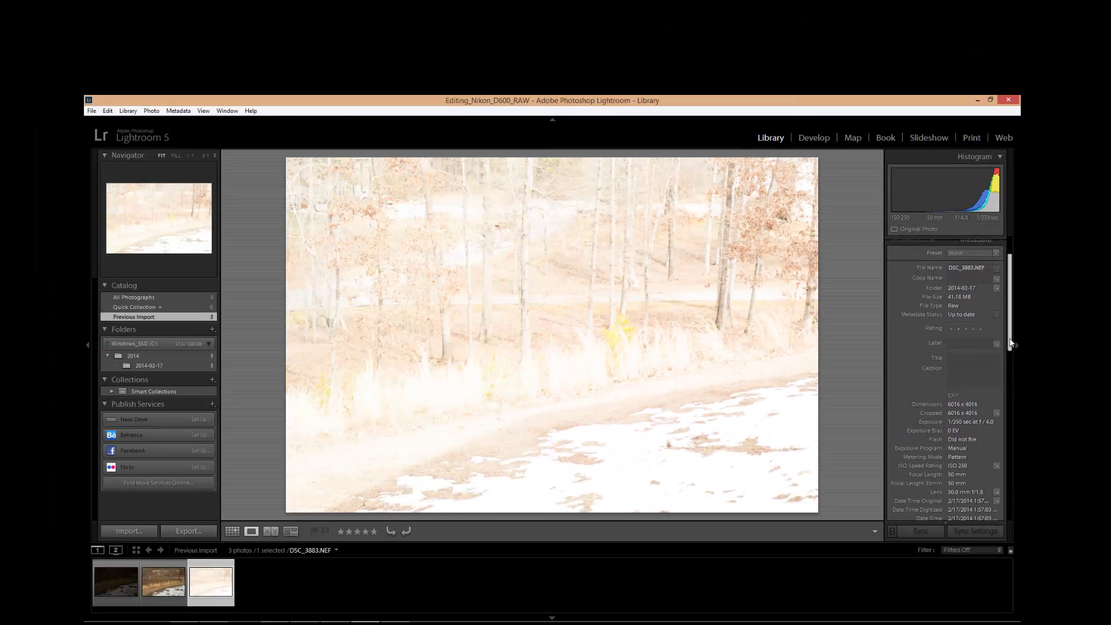
{"action": "scroll", "coordinate": [978, 313], "scroll_direction": "down", "scroll_amount": 1}
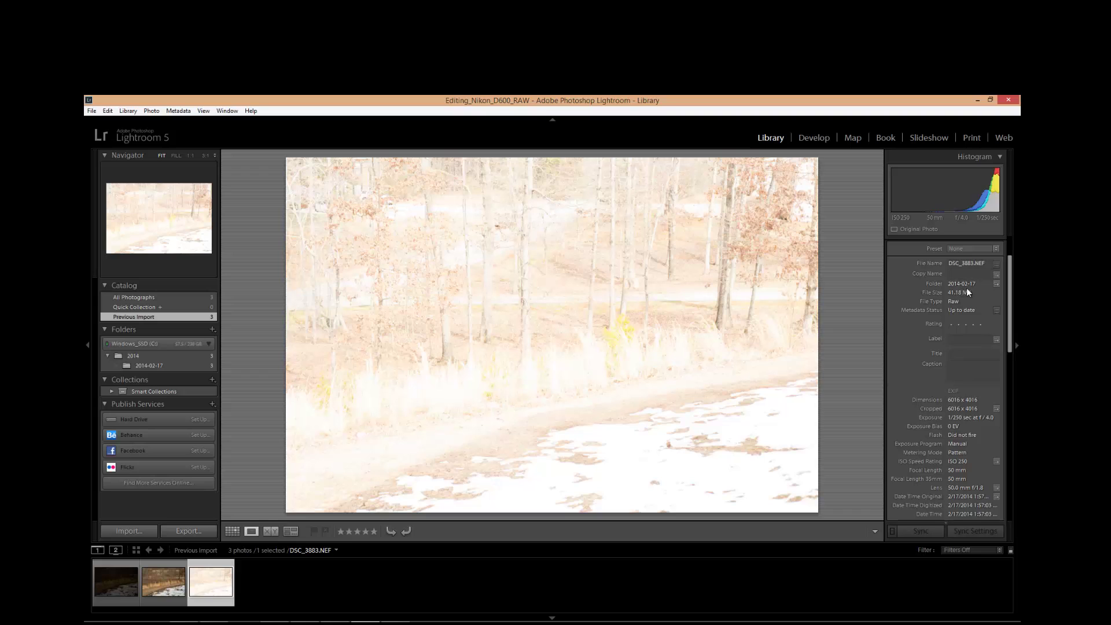
{"action": "scroll", "coordinate": [1010, 320], "scroll_direction": "up", "scroll_amount": 3}
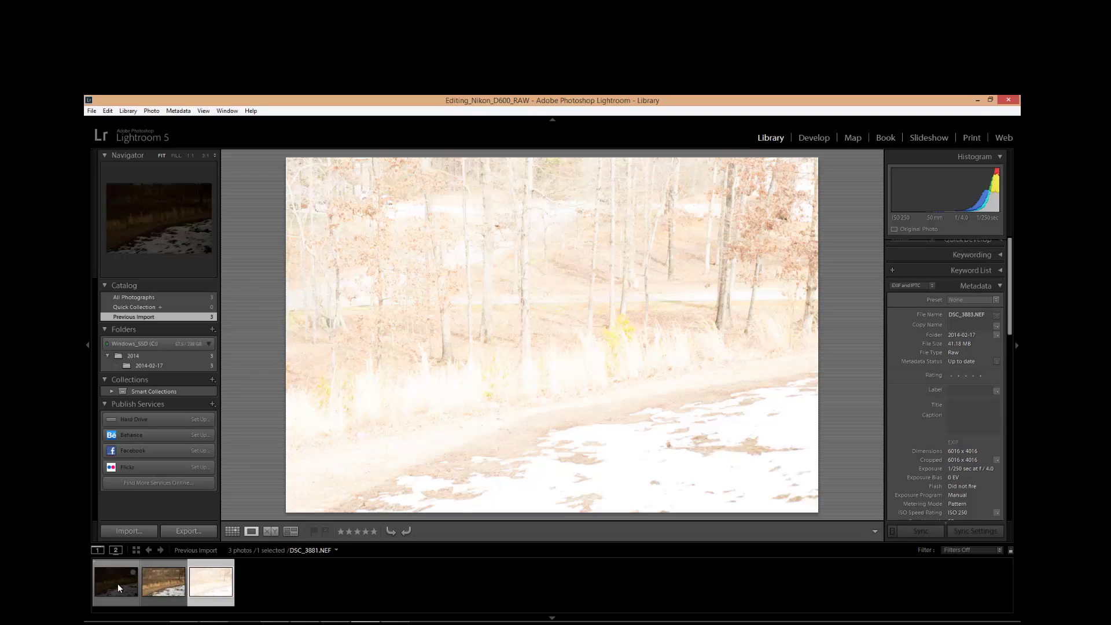
Open the underexposed photo DSC_3881.NEF in the Develop module and apply Auto tone to it.
{"action": "left_click", "coordinate": [119, 588]}
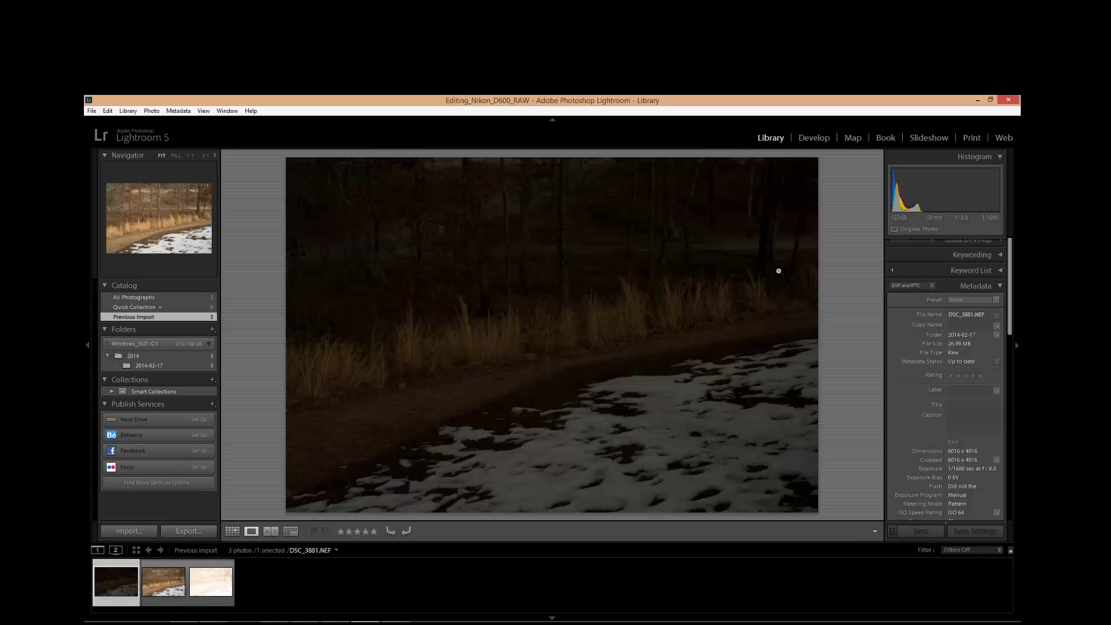
{"action": "left_click", "coordinate": [821, 137]}
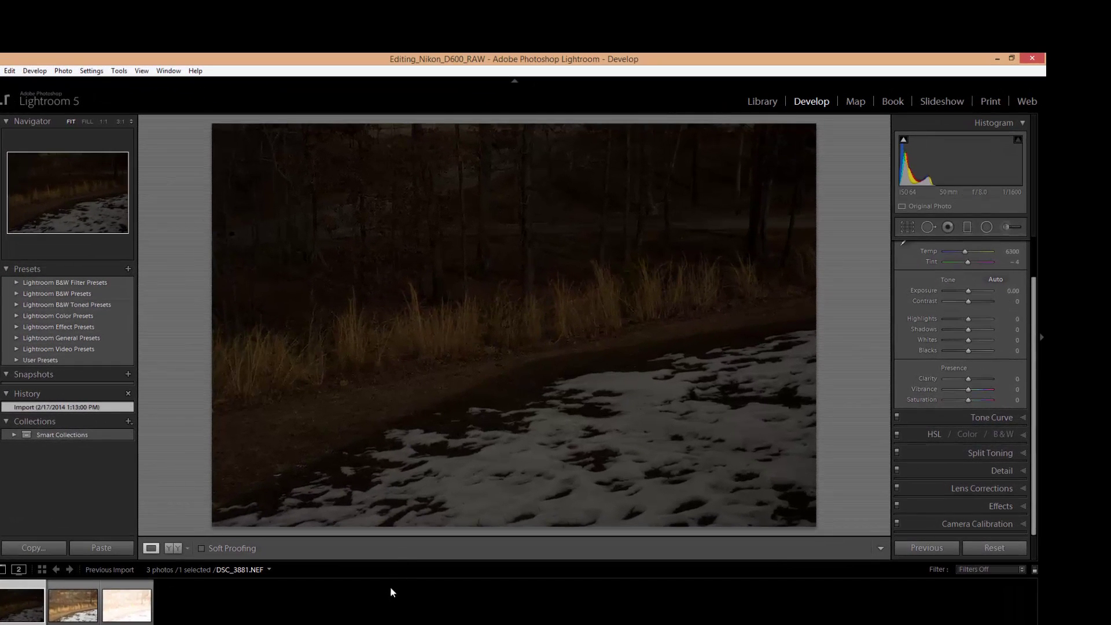
{"action": "left_click_drag", "start_coordinate": [401, 559], "coordinate": [408, 571]}
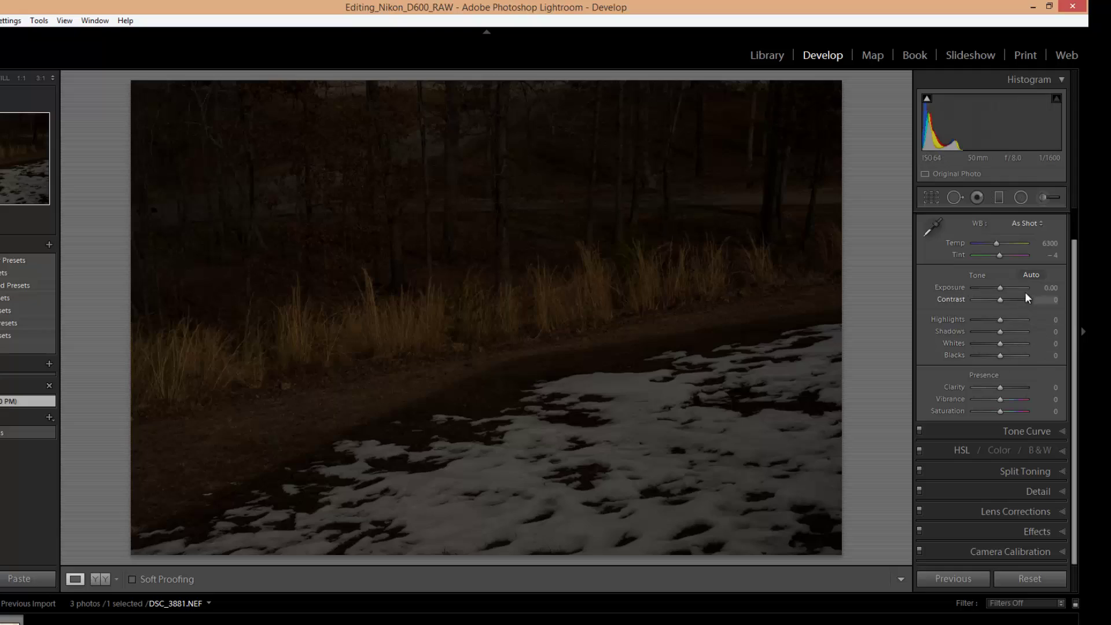
{"action": "left_click", "coordinate": [1032, 275]}
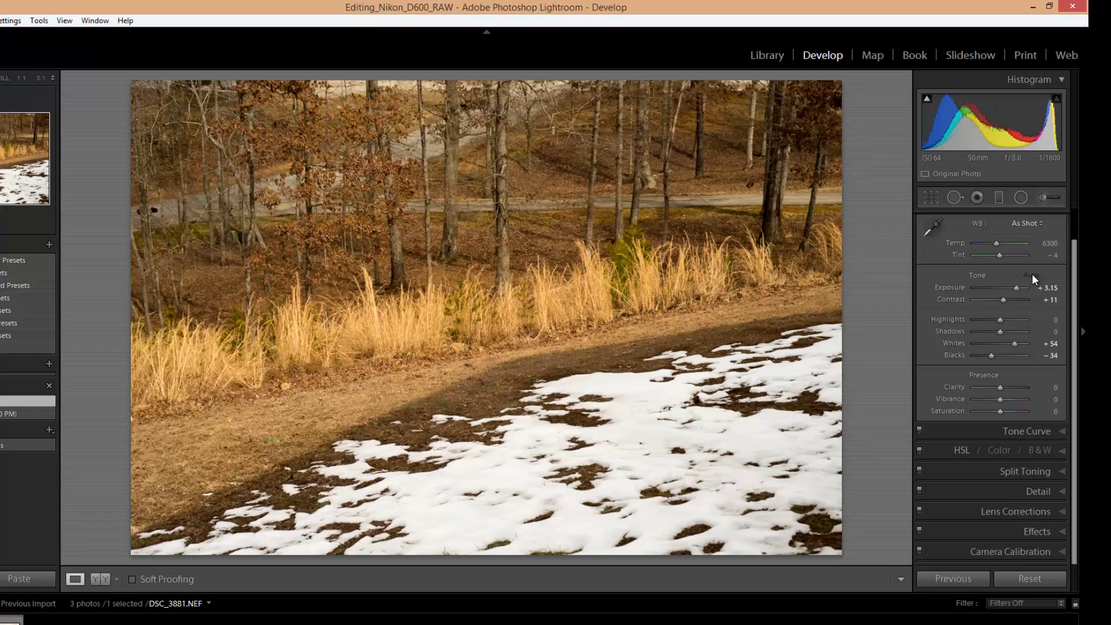
Inspect the trees, grass, road and snow edges of DSC_3881.NEF at 1:1 zoom for recovered detail, returning to the full view.
{"action": "left_click", "coordinate": [498, 277]}
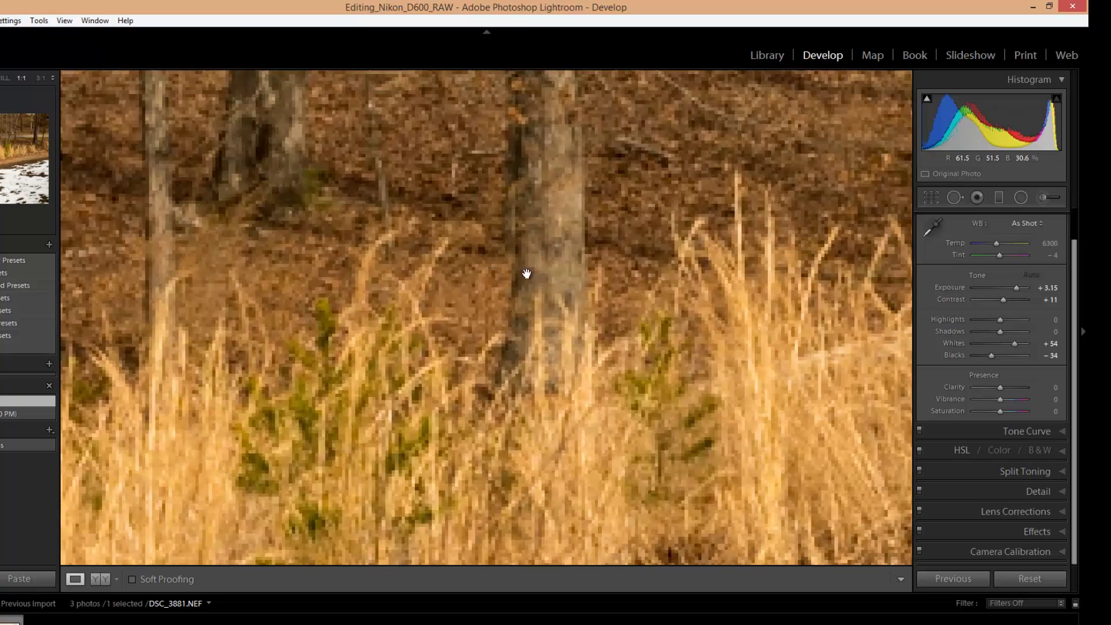
{"action": "left_click_drag", "start_coordinate": [589, 183], "coordinate": [461, 407]}
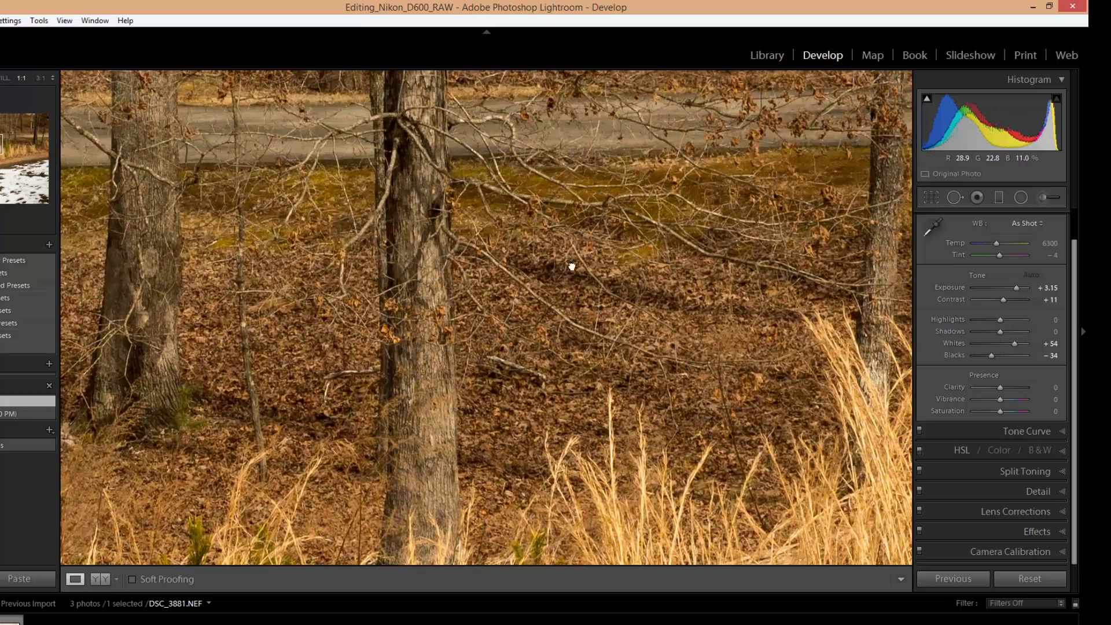
{"action": "left_click_drag", "start_coordinate": [570, 266], "coordinate": [593, 314]}
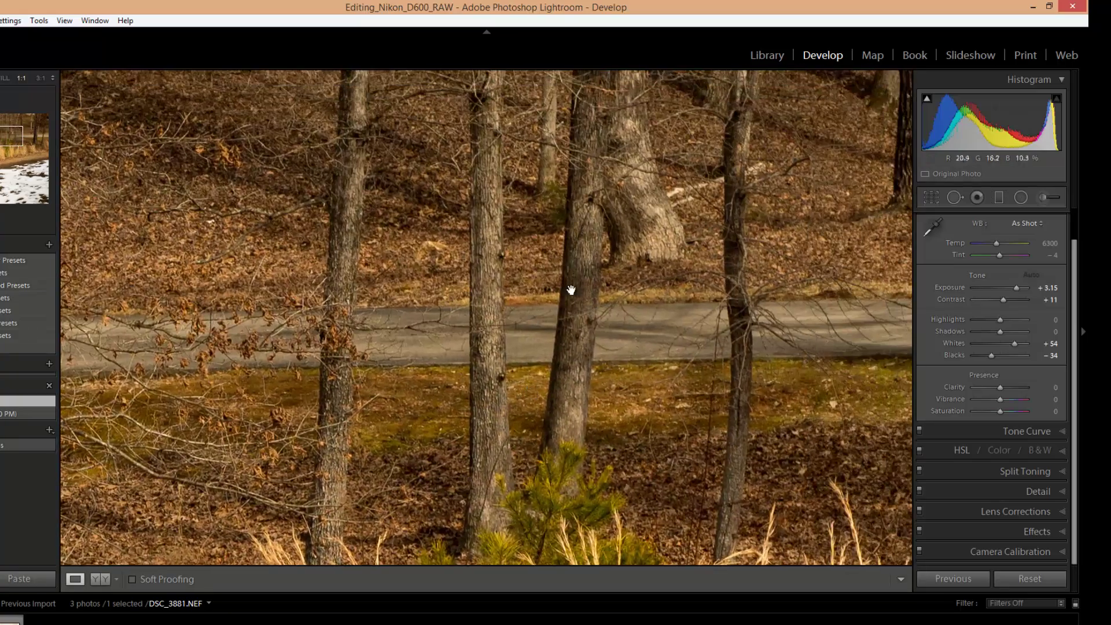
{"action": "left_click_drag", "start_coordinate": [527, 289], "coordinate": [467, 345]}
{"action": "left_click", "coordinate": [325, 267]}
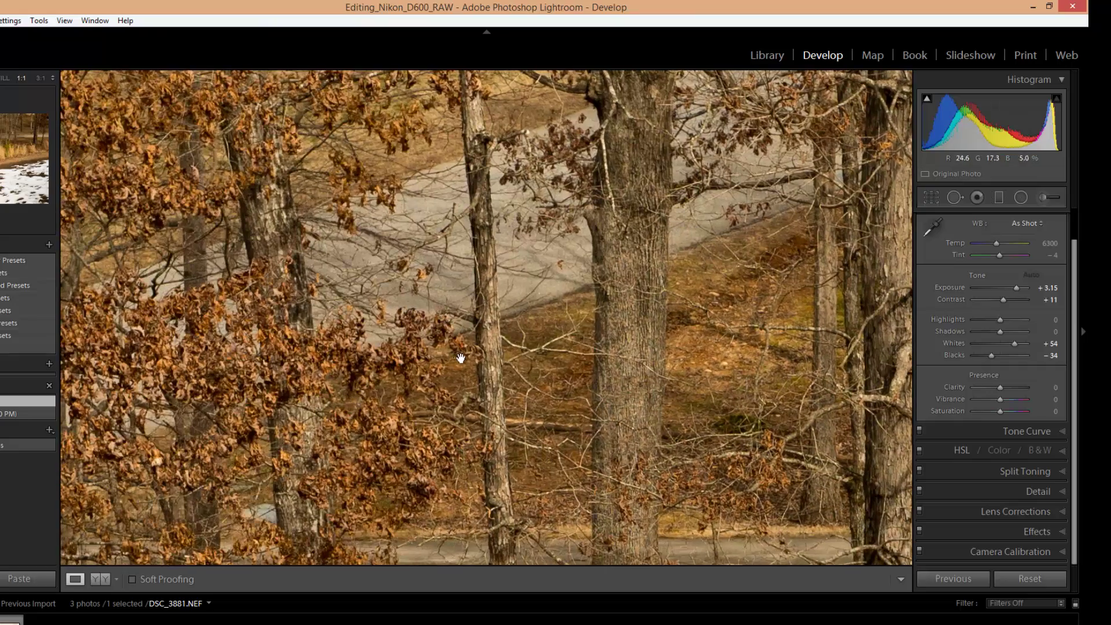
{"action": "left_click", "coordinate": [469, 363]}
{"action": "left_click", "coordinate": [469, 363]}
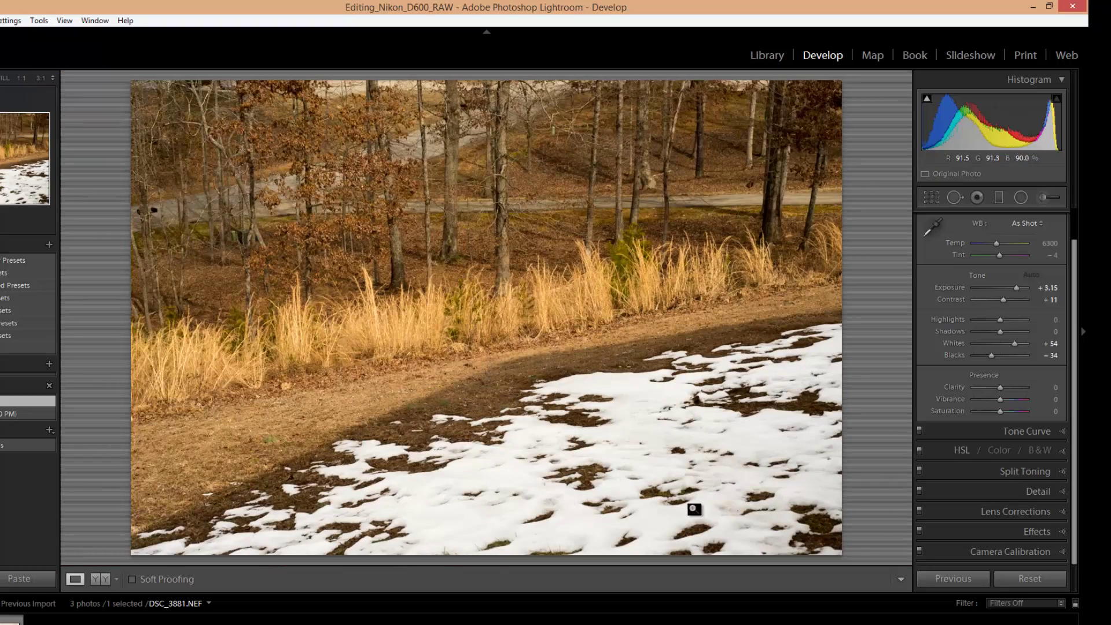
{"action": "left_click", "coordinate": [481, 467]}
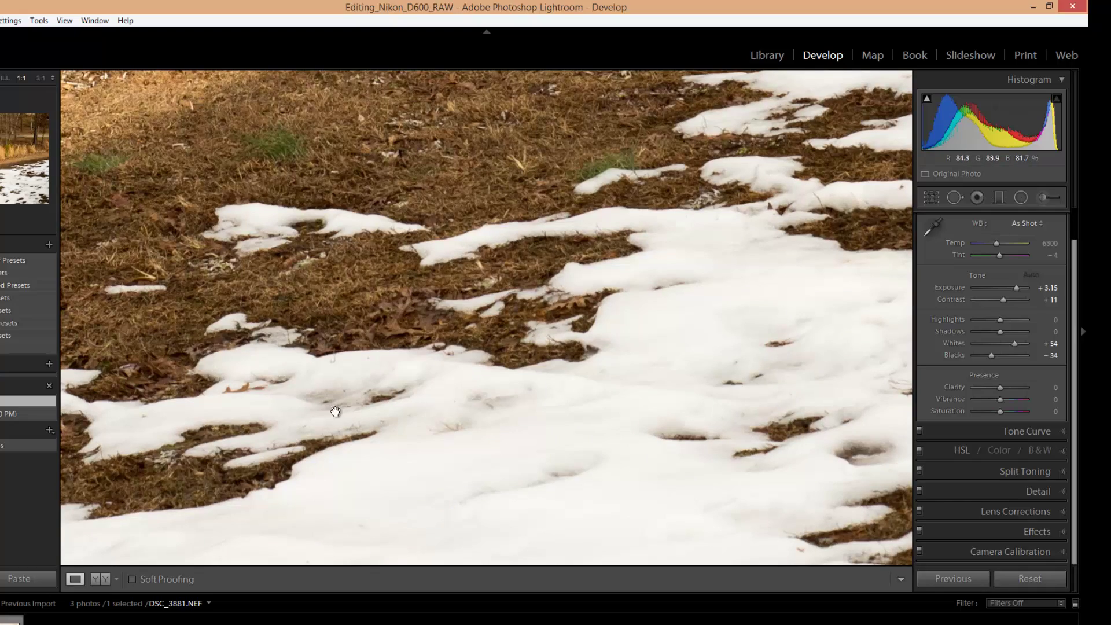
{"action": "left_click_drag", "start_coordinate": [447, 256], "coordinate": [434, 303]}
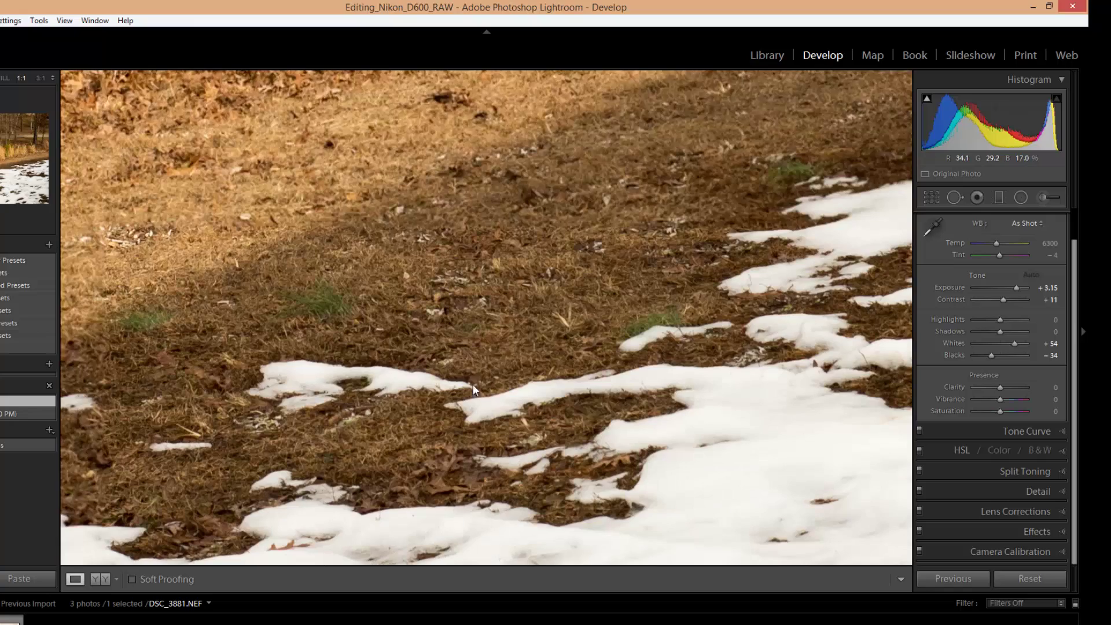
{"action": "left_click", "coordinate": [434, 301]}
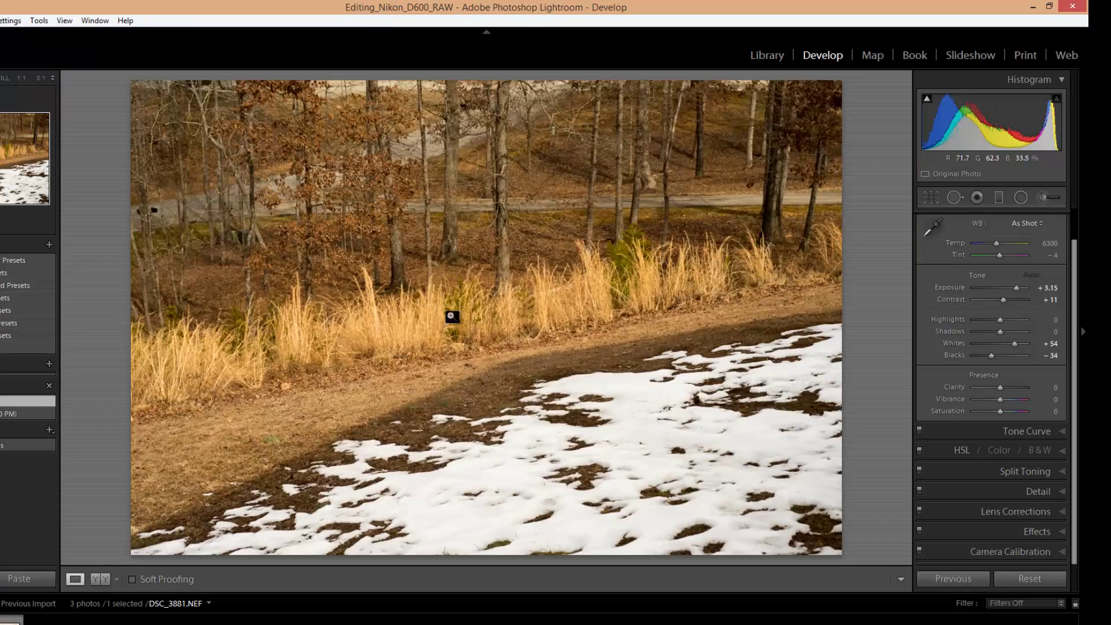
{"action": "left_click", "coordinate": [324, 314]}
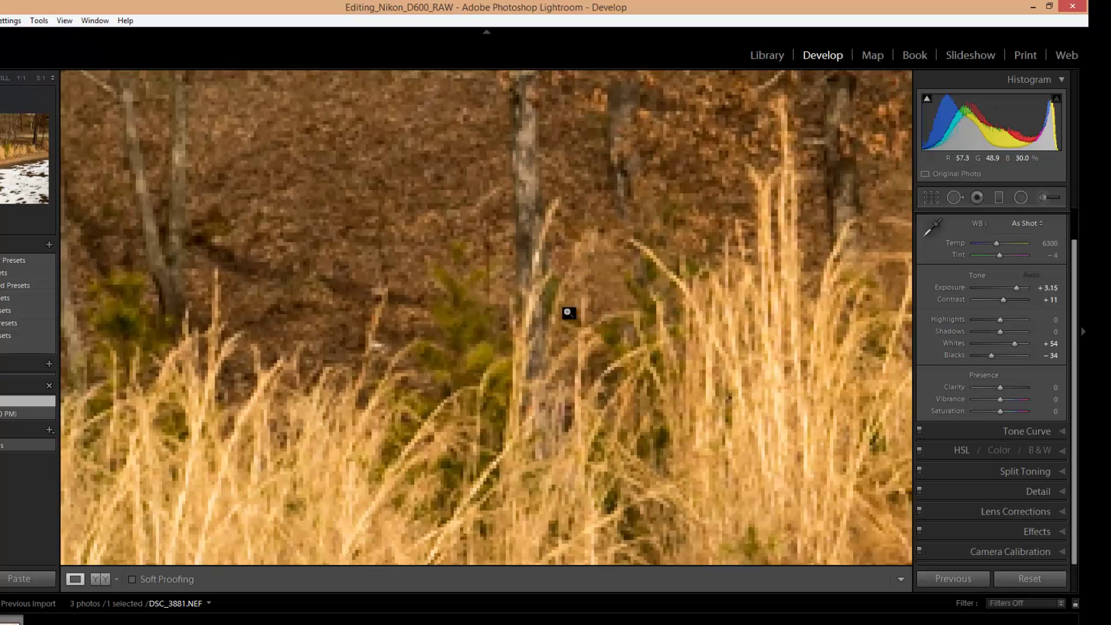
{"action": "left_click", "coordinate": [567, 312]}
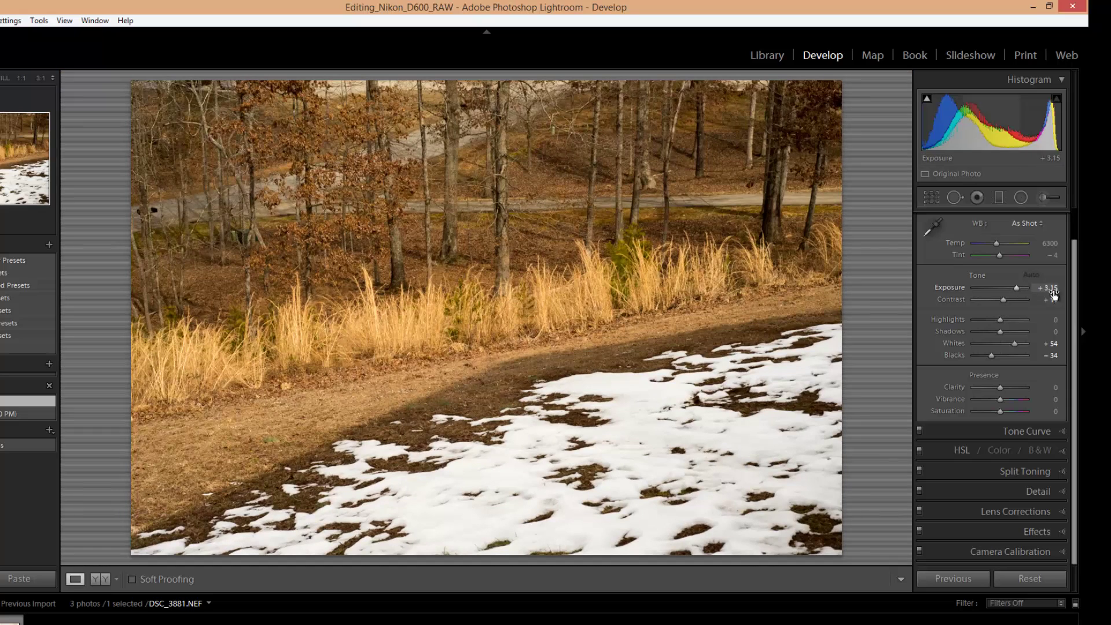
Set DSC_3881.NEF's Highlights to +50, Shadows to +57, Exposure to +2.74 and Contrast to +33, and check the grass at 1:1.
{"action": "left_click_drag", "start_coordinate": [1000, 319], "coordinate": [1014, 333]}
{"action": "left_click_drag", "start_coordinate": [1016, 288], "coordinate": [1009, 288]}
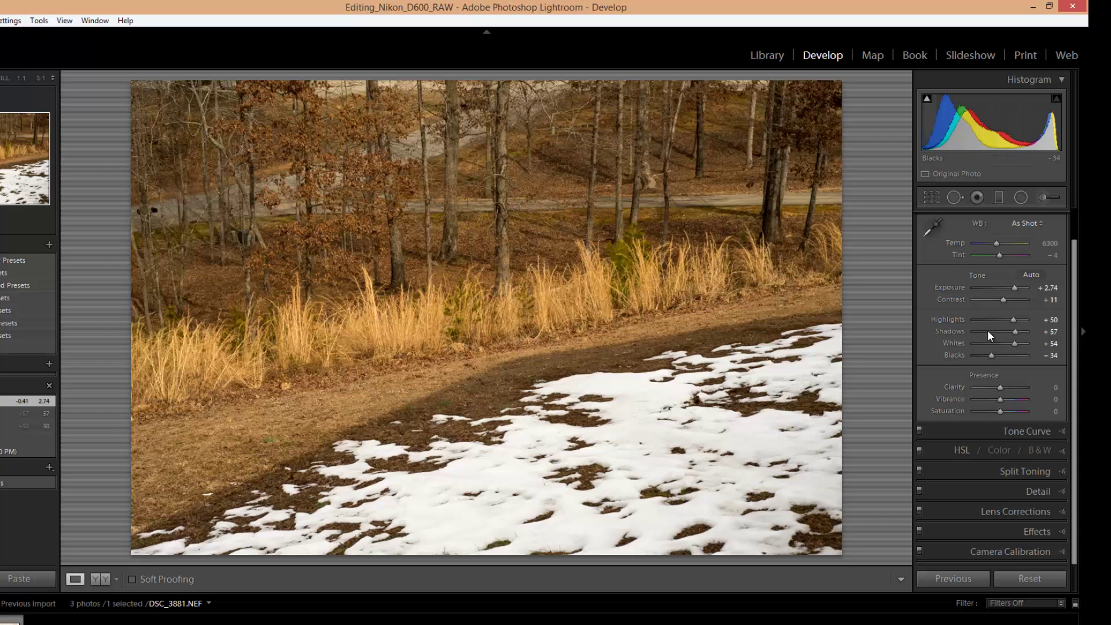
{"action": "left_click_drag", "start_coordinate": [1005, 300], "coordinate": [1008, 303]}
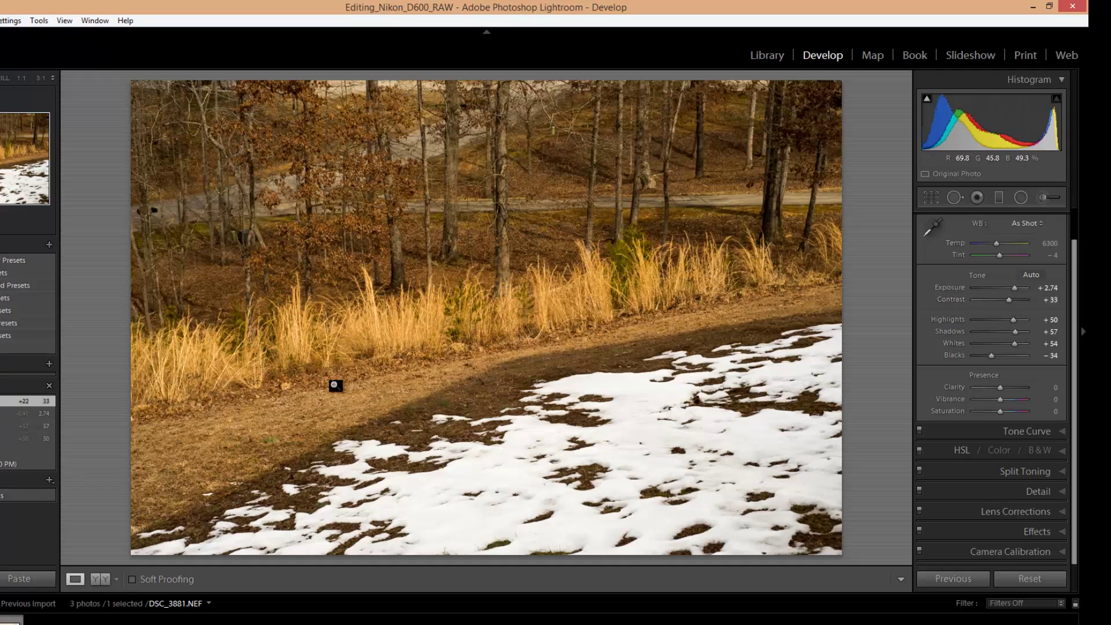
{"action": "left_click", "coordinate": [324, 302]}
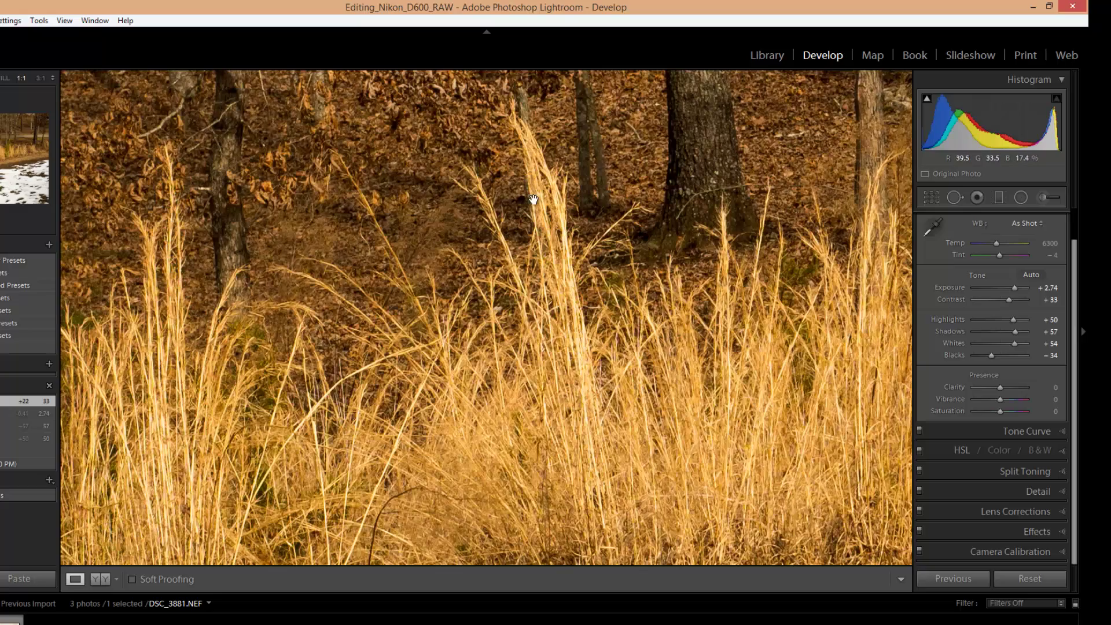
{"action": "left_click_drag", "start_coordinate": [465, 352], "coordinate": [583, 401]}
{"action": "left_click", "coordinate": [582, 402]}
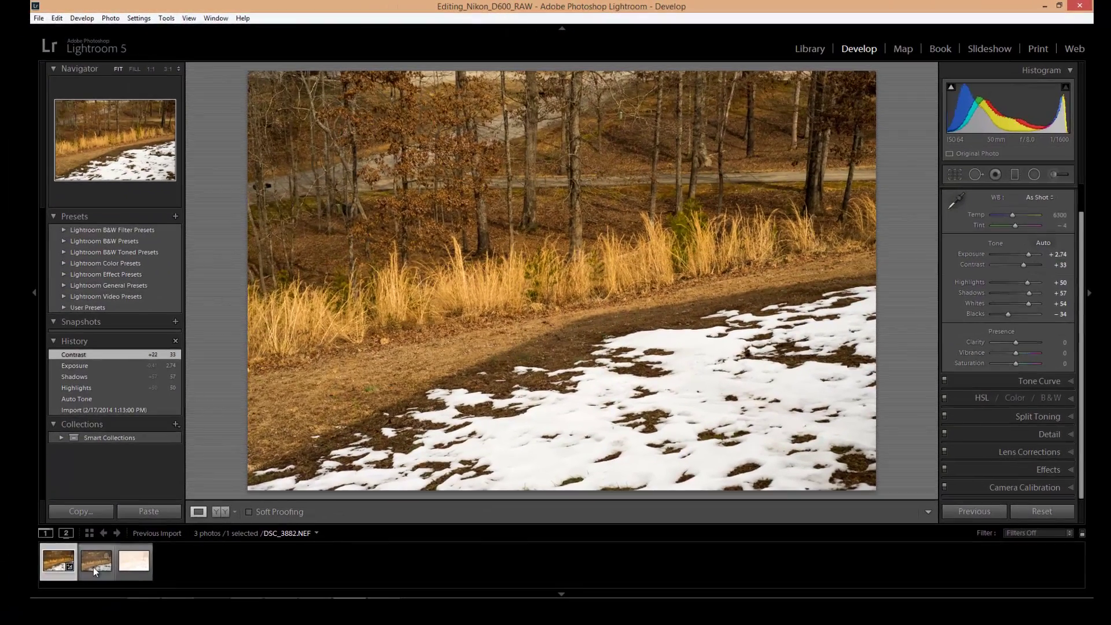
Select the normally exposed photo DSC_3882.NEF and apply Auto tone to it.
{"action": "left_click", "coordinate": [24, 598]}
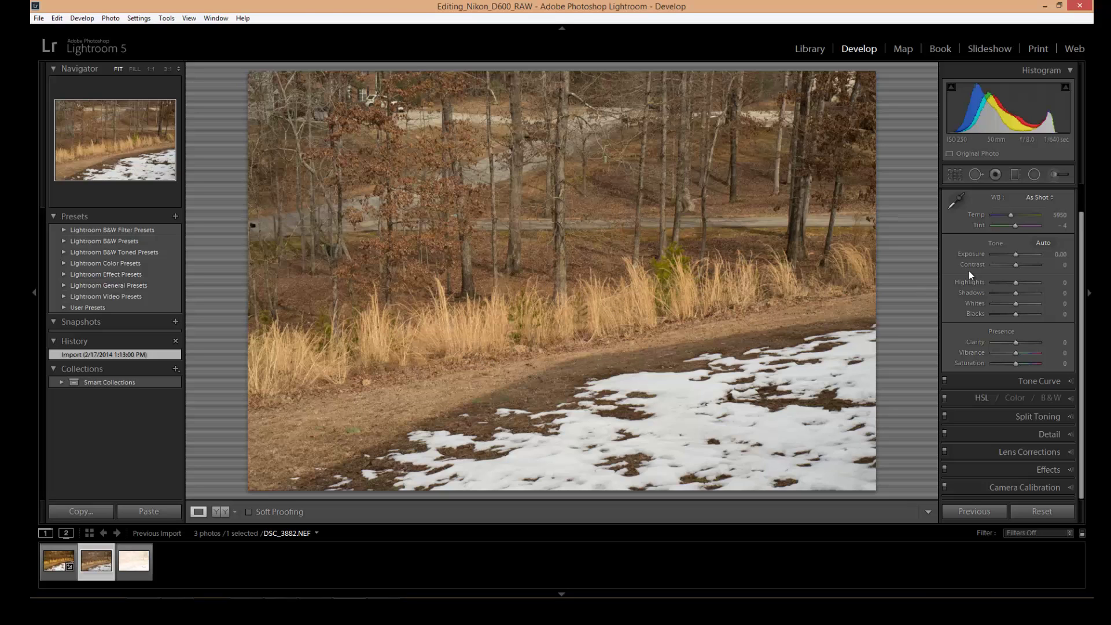
{"action": "left_click", "coordinate": [1043, 242]}
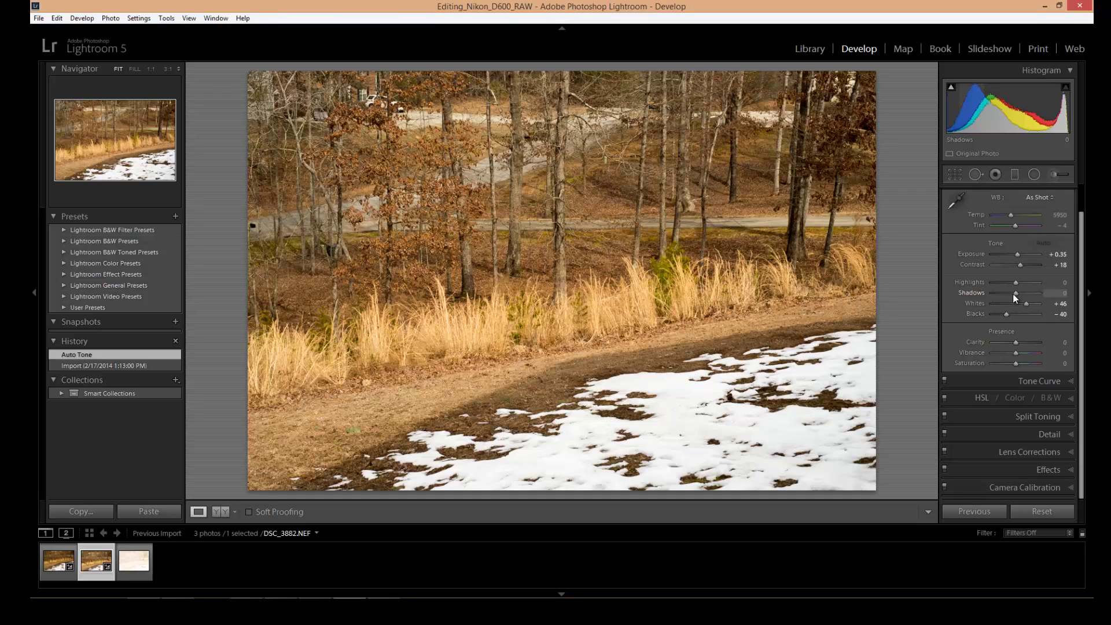
Lower the Shadows to -24 and the Highlights to -31 on DSC_3882.NEF.
{"action": "left_click_drag", "start_coordinate": [1012, 293], "coordinate": [1007, 283]}
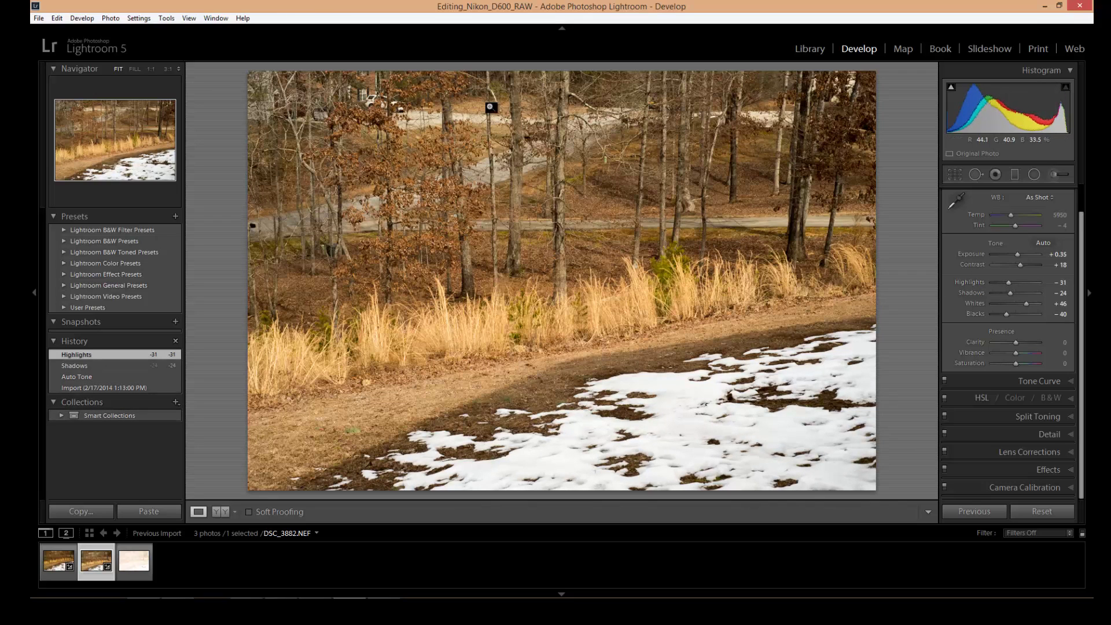
Select the overexposed photo DSC_3883.NEF and apply Auto tone to it.
{"action": "left_click", "coordinate": [135, 561]}
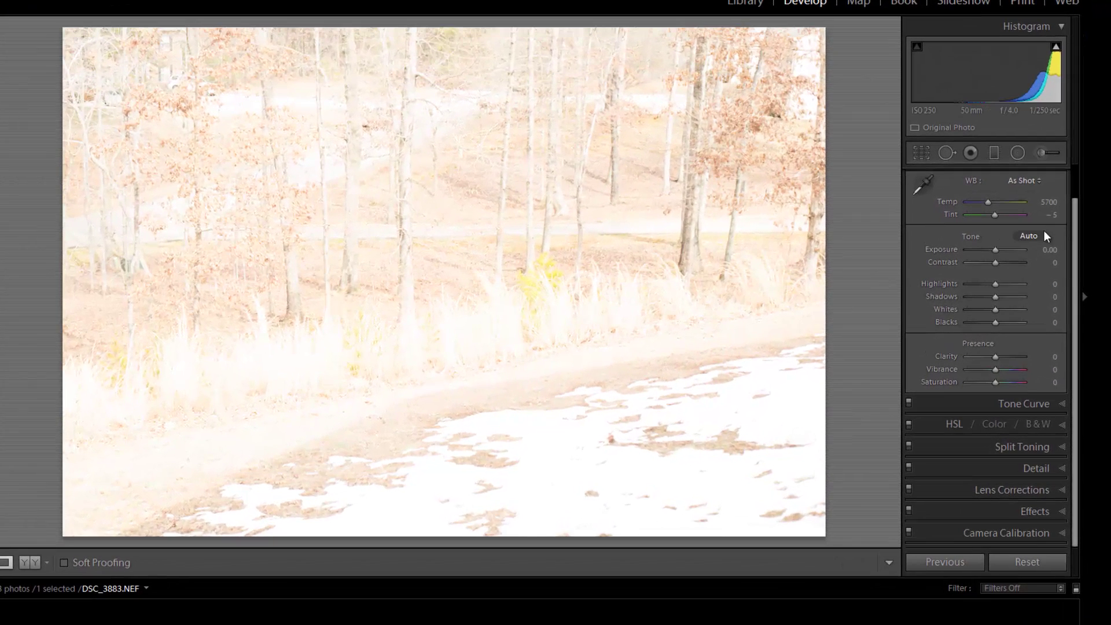
{"action": "left_click", "coordinate": [1031, 236]}
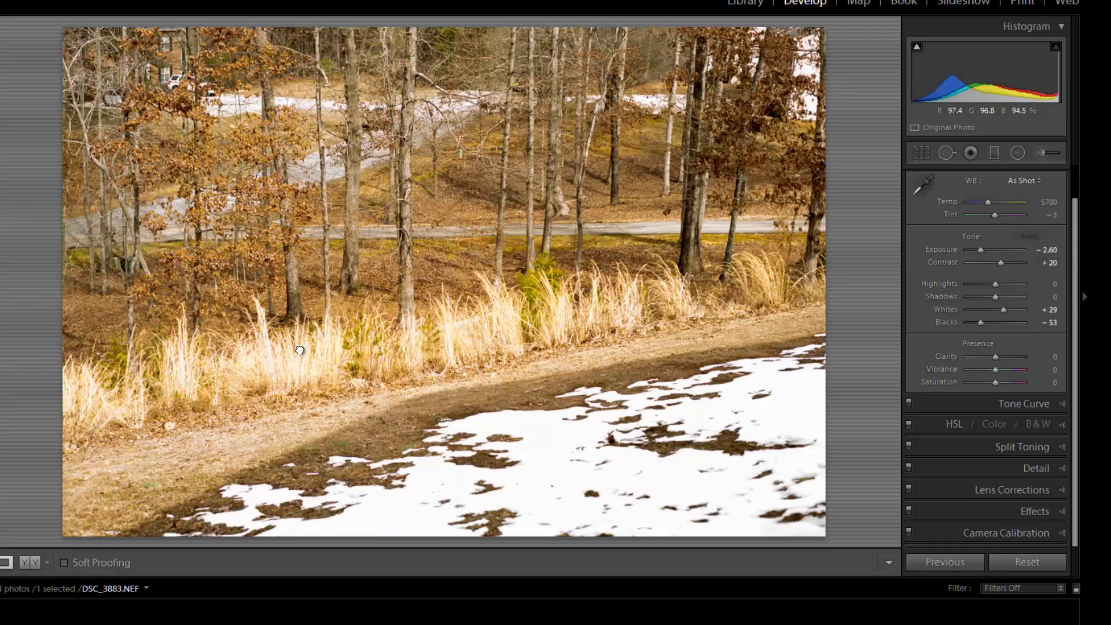
Viewing the grass of DSC_3883.NEF at 1:1, set Highlights to -100, Exposure to -2.98, Contrast to +10 and Whites to +2.
{"action": "left_click", "coordinate": [318, 361]}
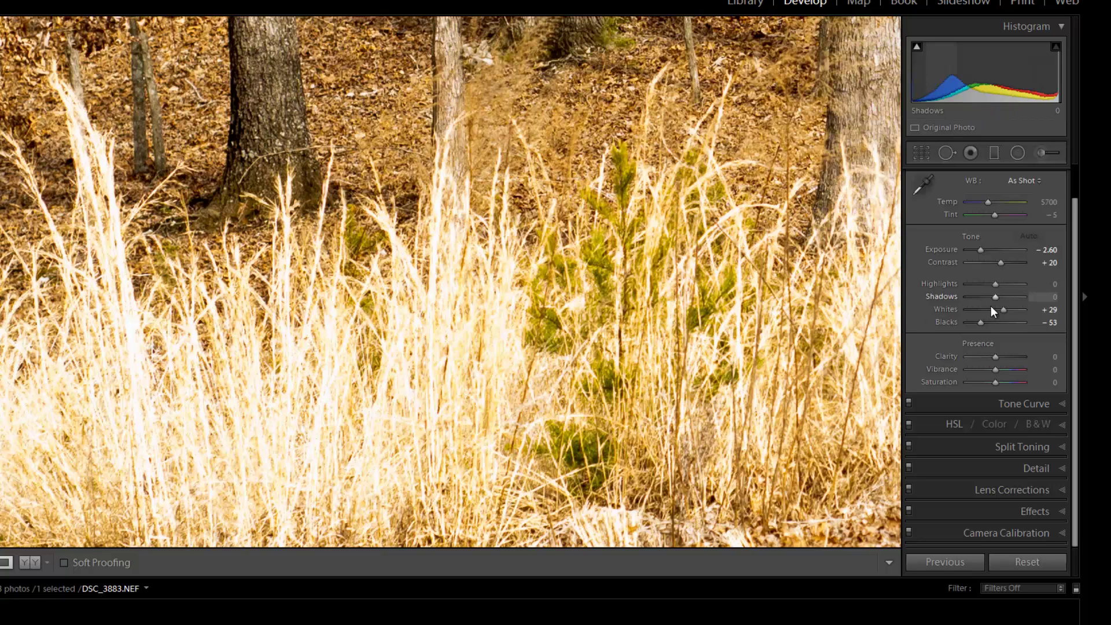
{"action": "mouse_move", "coordinate": [995, 284]}
{"action": "left_mouse_down"}
{"action": "mouse_move", "coordinate": [966, 286]}
{"action": "mouse_move", "coordinate": [977, 250]}
{"action": "mouse_move", "coordinate": [996, 263]}
{"action": "left_mouse_up"}
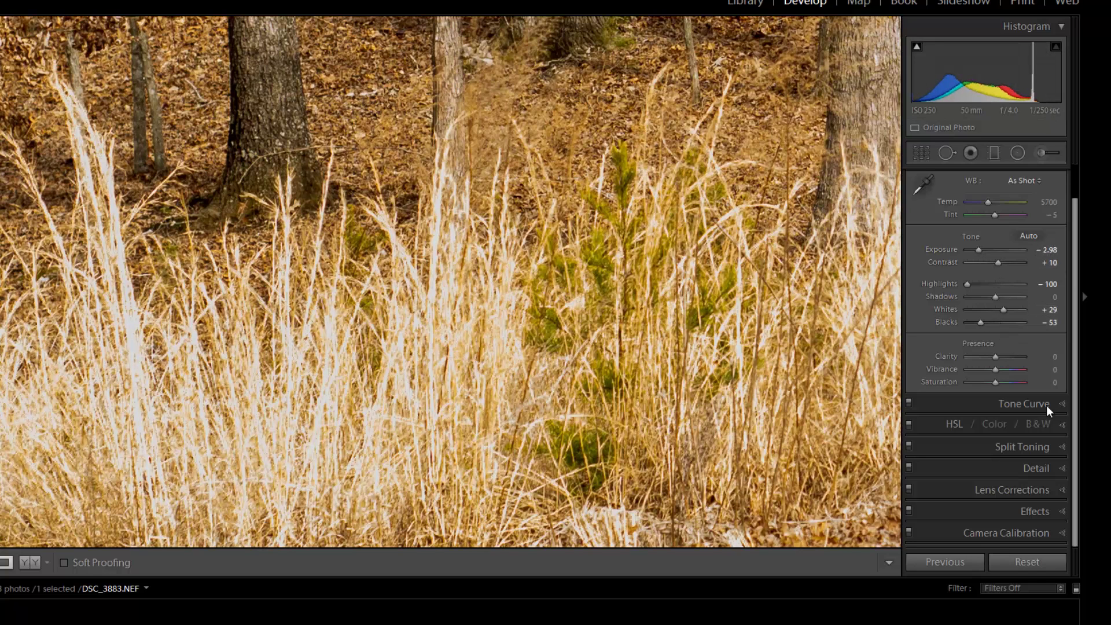
{"action": "left_click_drag", "start_coordinate": [999, 310], "coordinate": [993, 311]}
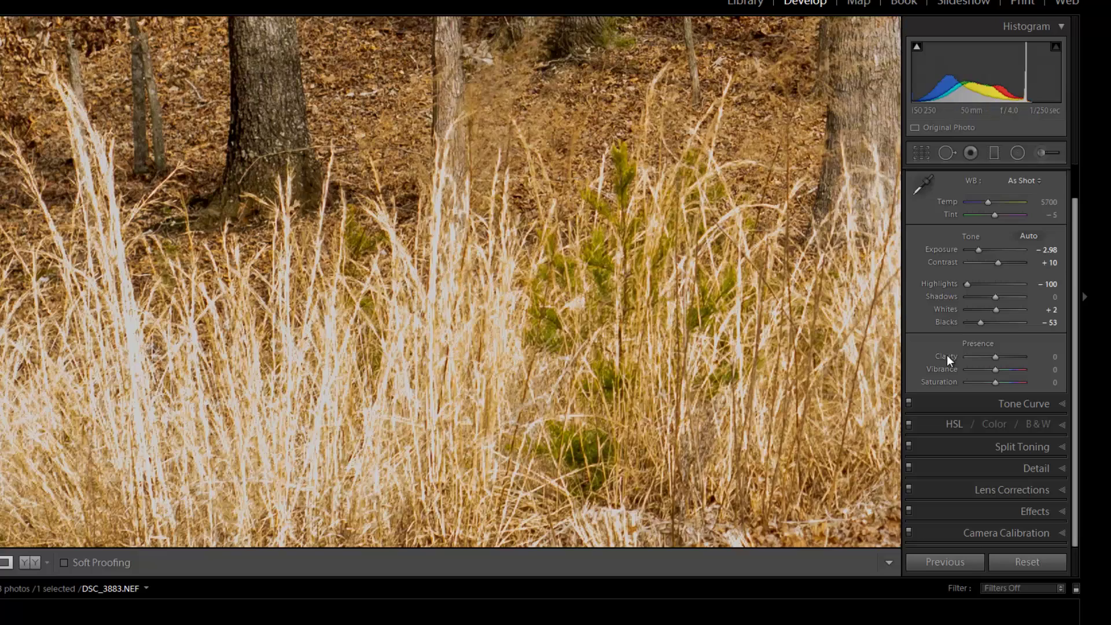
Return DSC_3883.NEF to the full view and set its Contrast to +17 and Clarity to +7.
{"action": "left_click", "coordinate": [496, 334]}
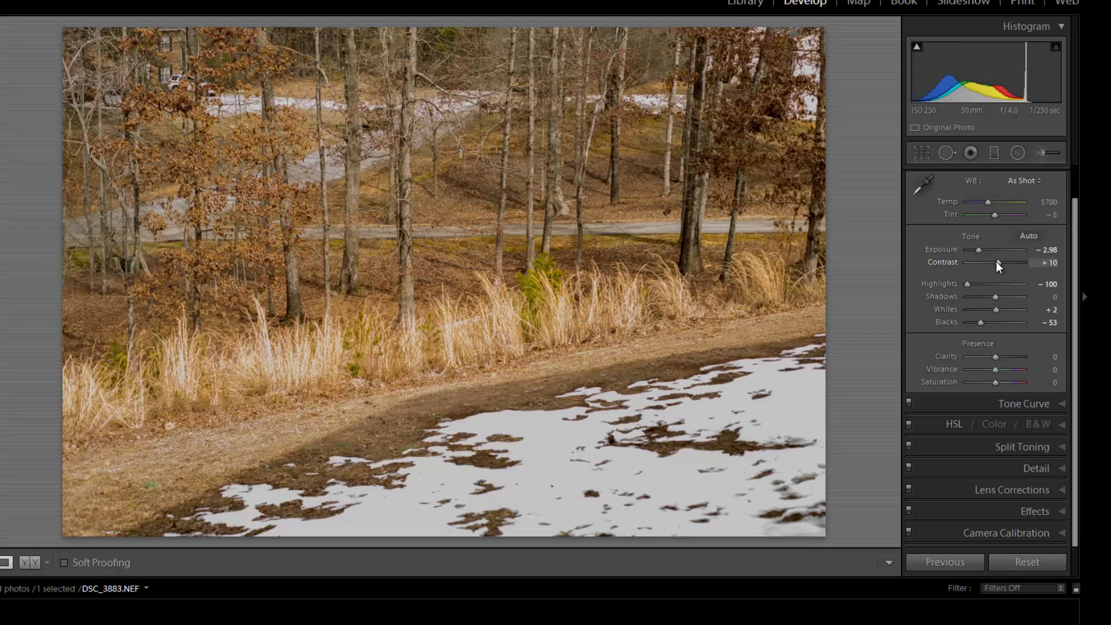
{"action": "left_click_drag", "start_coordinate": [1000, 263], "coordinate": [1000, 262]}
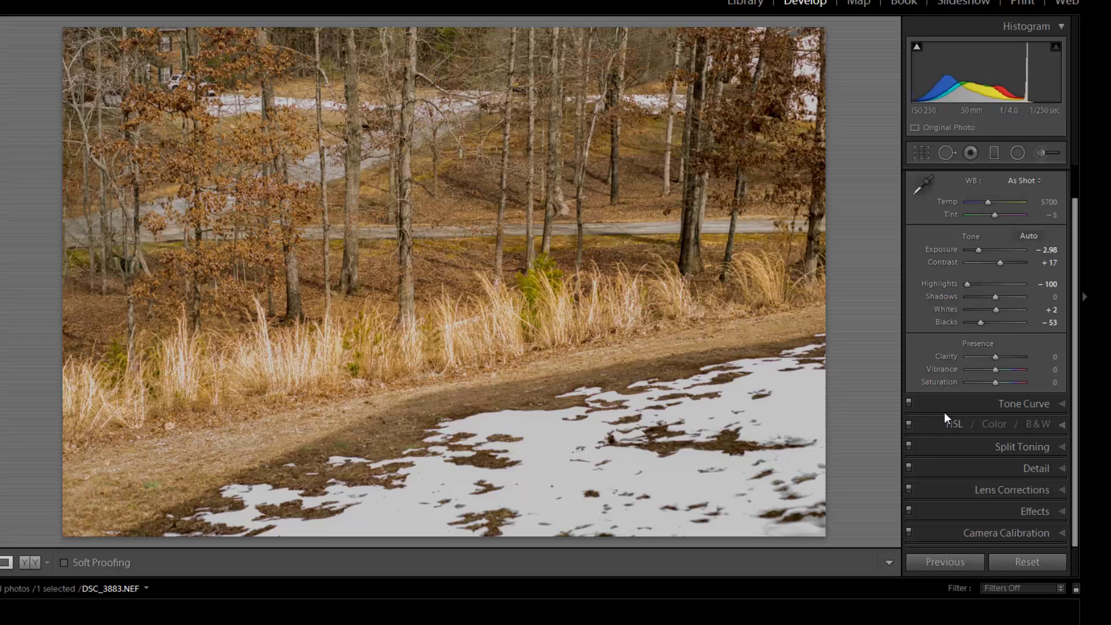
{"action": "left_click_drag", "start_coordinate": [991, 359], "coordinate": [995, 358]}
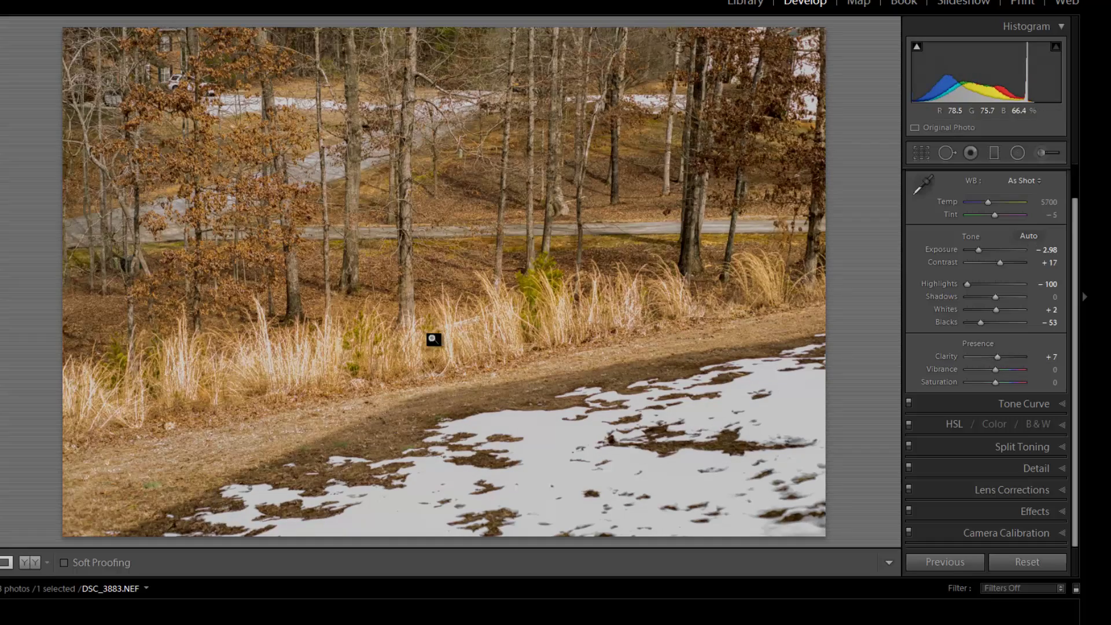
Inspect the leaves, tree trunks and road of DSC_3883.NEF at 1:1 for recovered detail, returning to the full view.
{"action": "left_click", "coordinate": [267, 209]}
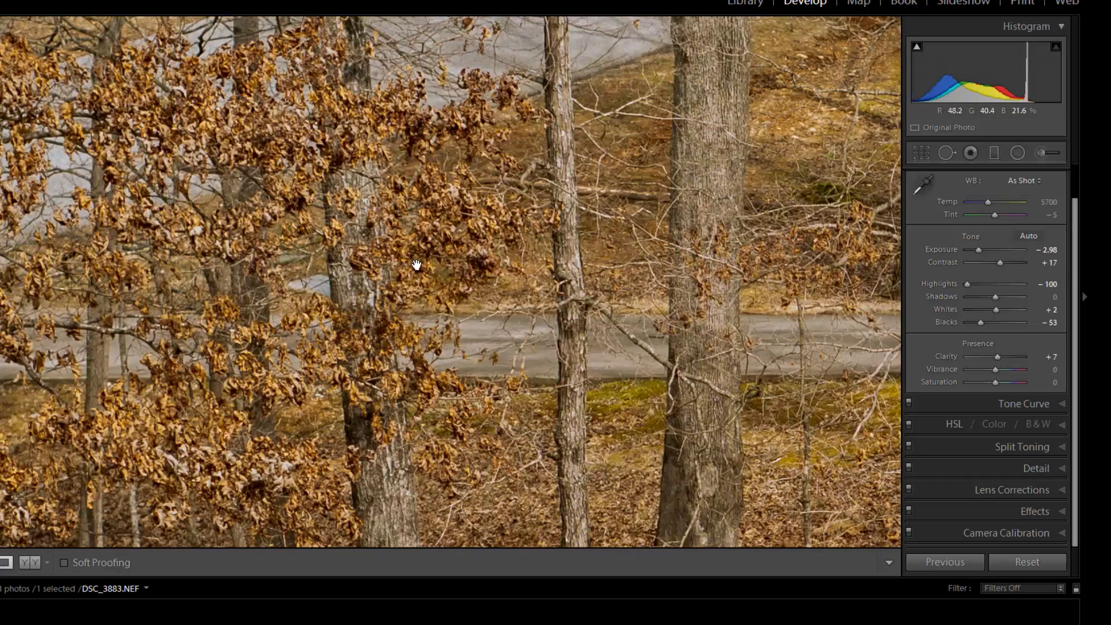
{"action": "mouse_move", "coordinate": [665, 254]}
{"action": "left_mouse_down"}
{"action": "mouse_move", "coordinate": [498, 257]}
{"action": "mouse_move", "coordinate": [368, 285]}
{"action": "left_mouse_up"}
{"action": "left_click_drag", "start_coordinate": [513, 259], "coordinate": [228, 271]}
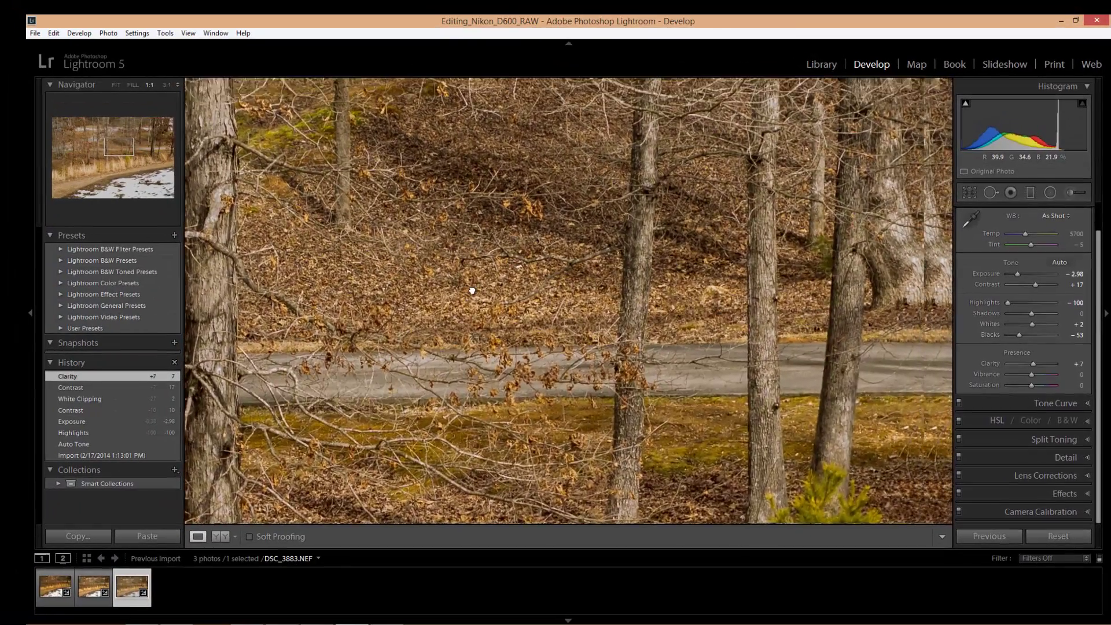
{"action": "left_click_drag", "start_coordinate": [354, 273], "coordinate": [374, 273]}
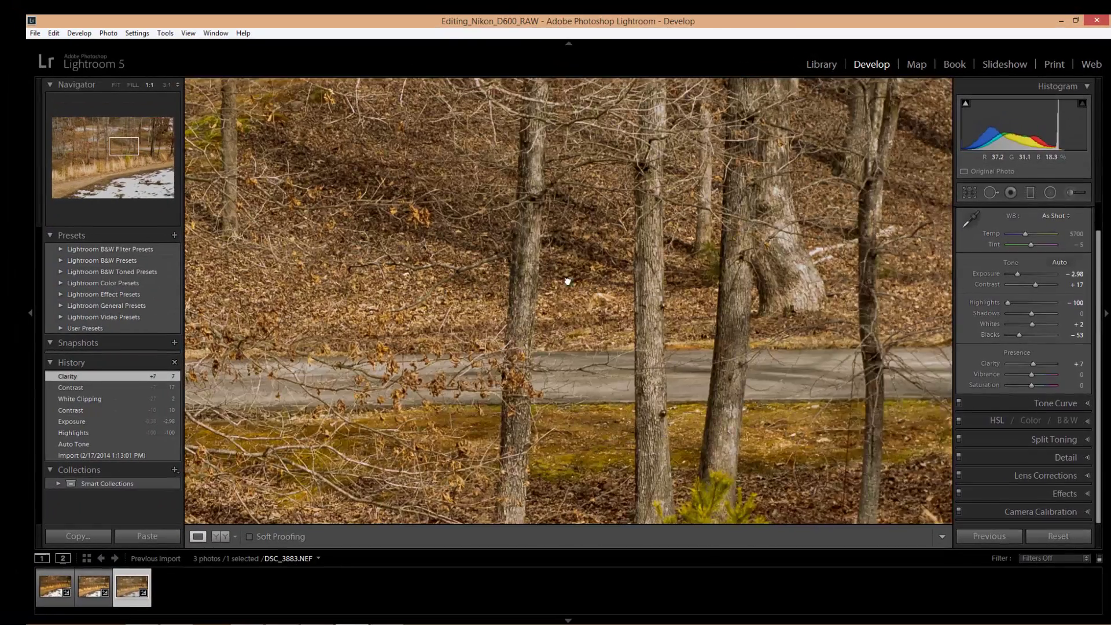
{"action": "left_click", "coordinate": [568, 282]}
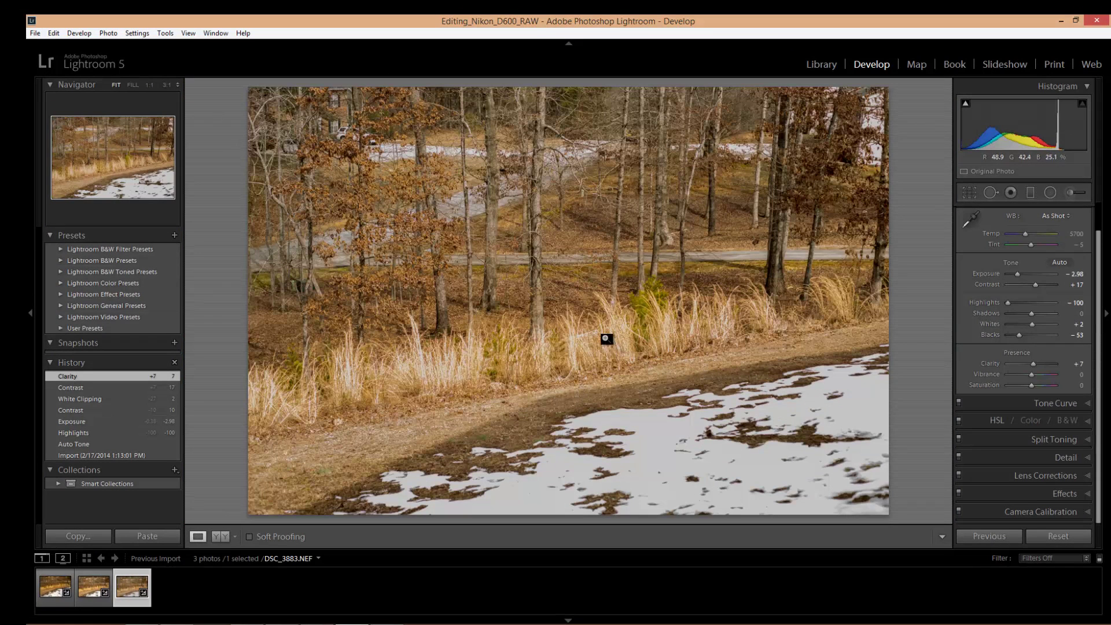
Select the normally exposed photo DSC_3882.NEF again and reapply Auto tone to it.
{"action": "left_click", "coordinate": [94, 587]}
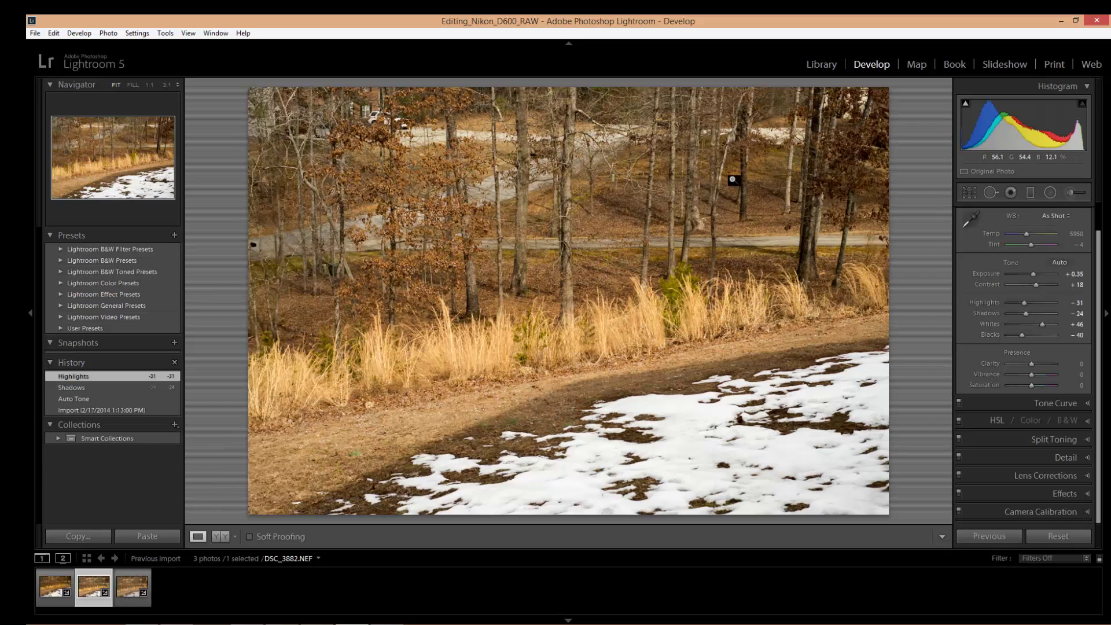
{"action": "left_click", "coordinate": [1058, 263]}
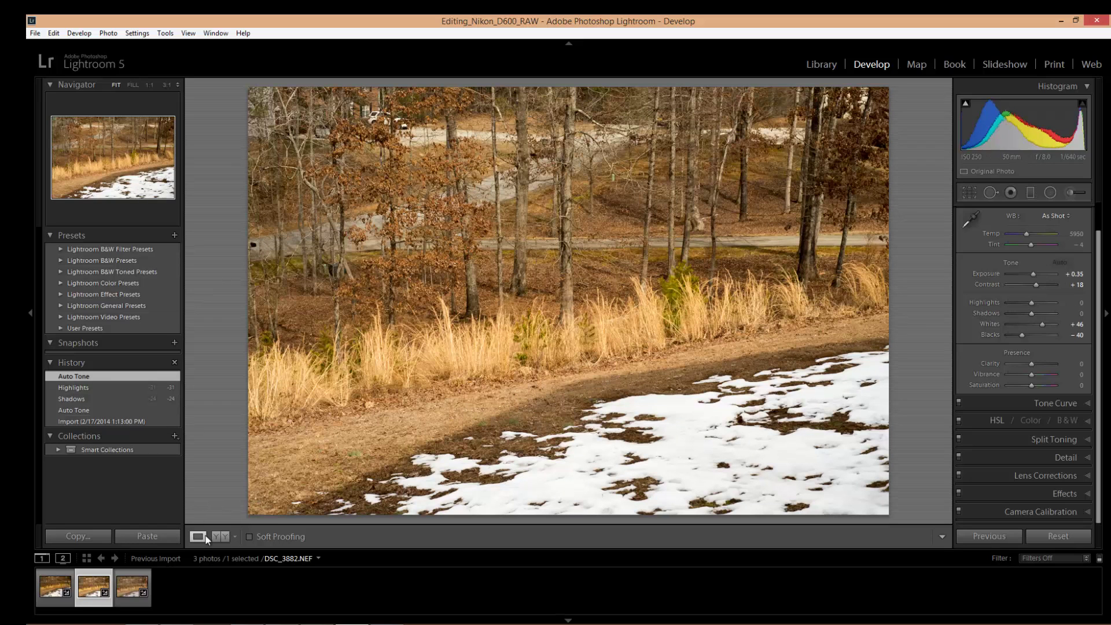
Compare the three edited photos DSC_3881.NEF, DSC_3882.NEF and DSC_3883.NEF by switching back and forth between them in full view.
{"action": "left_click", "coordinate": [55, 586]}
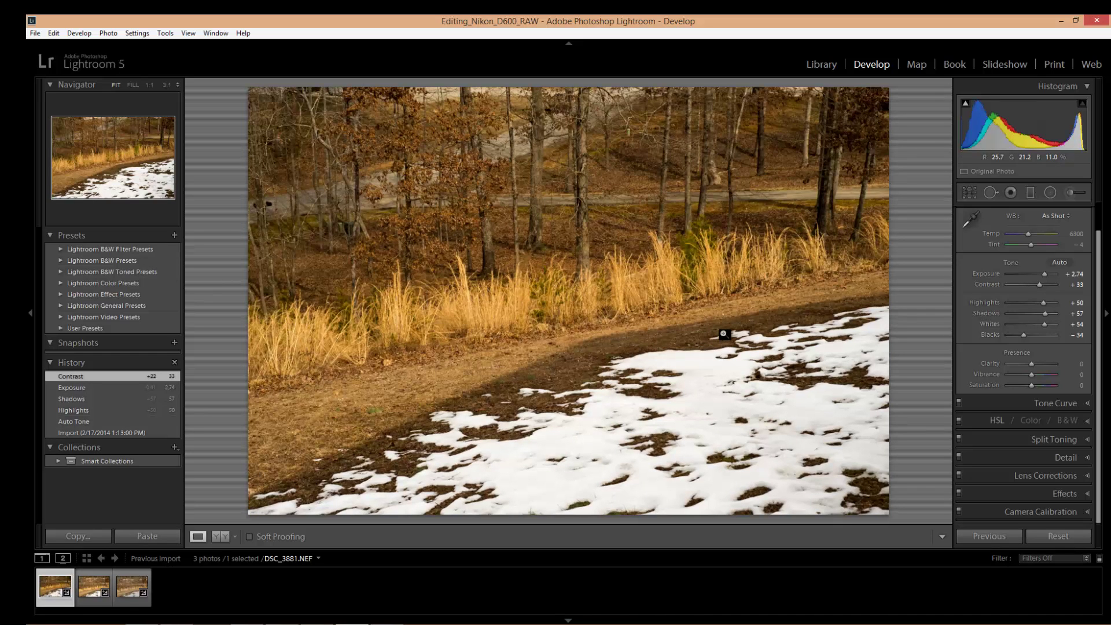
{"action": "key", "text": "Right"}
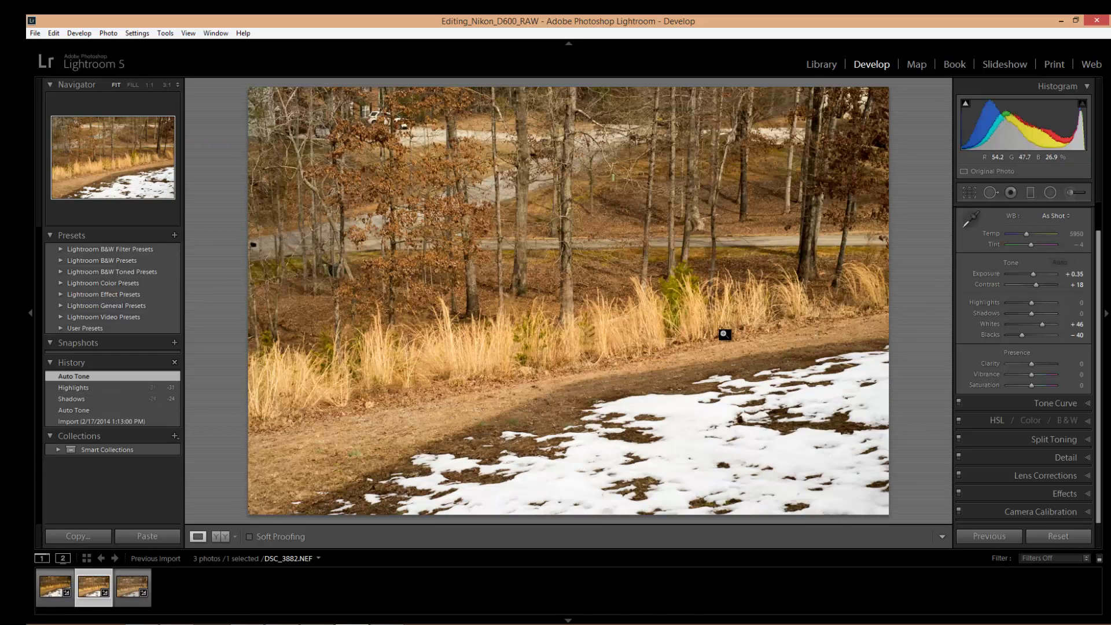
{"action": "key", "text": "Right"}
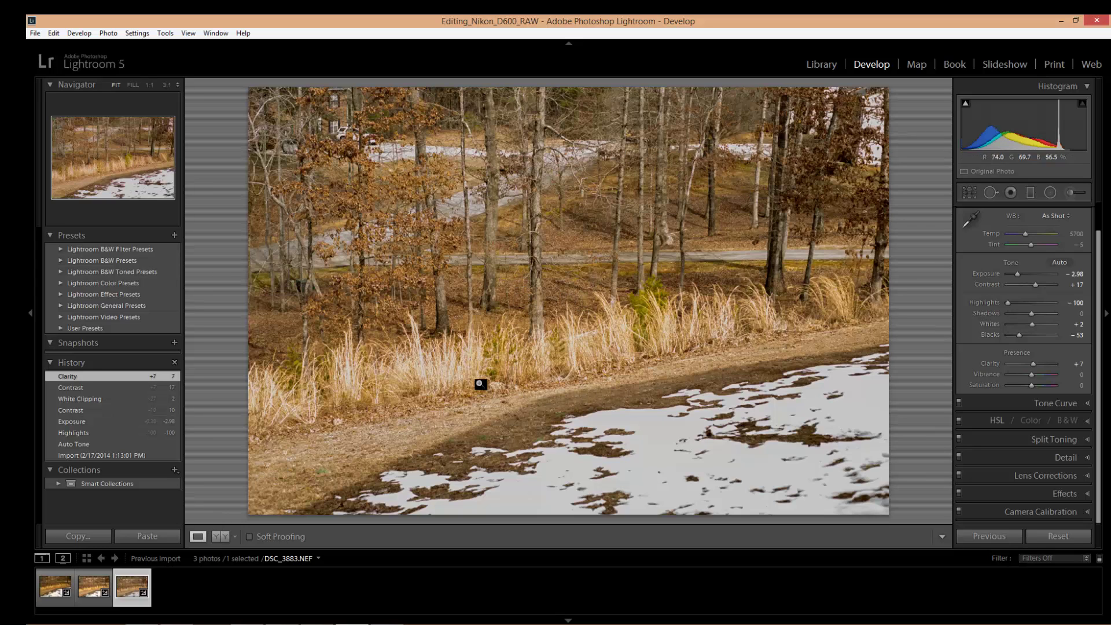
{"action": "key", "text": "Left"}
{"action": "key", "text": "Left"}
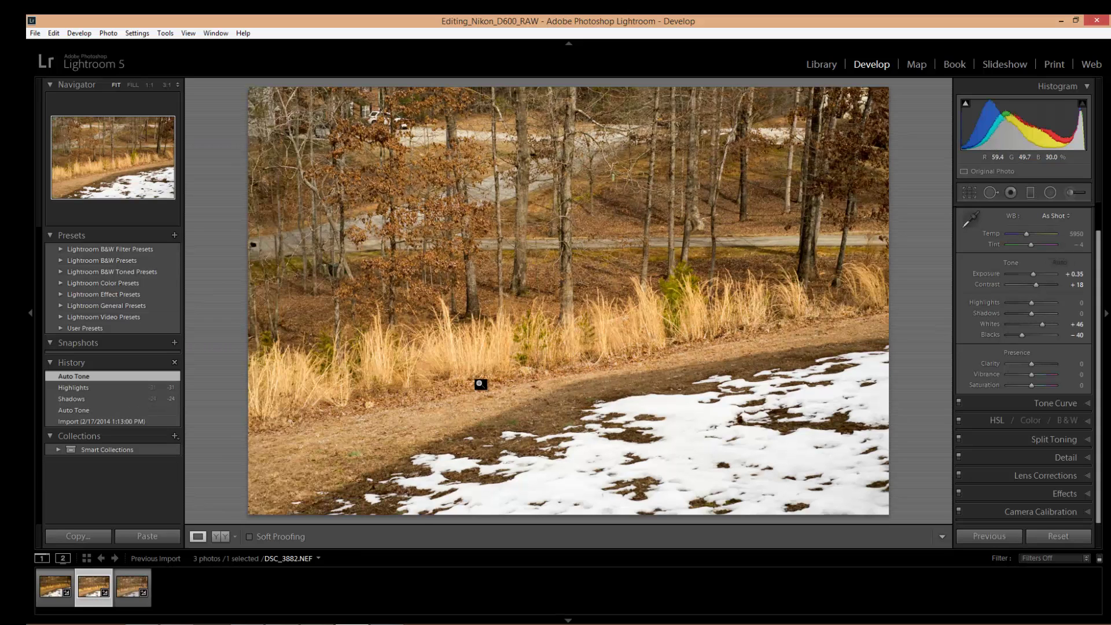